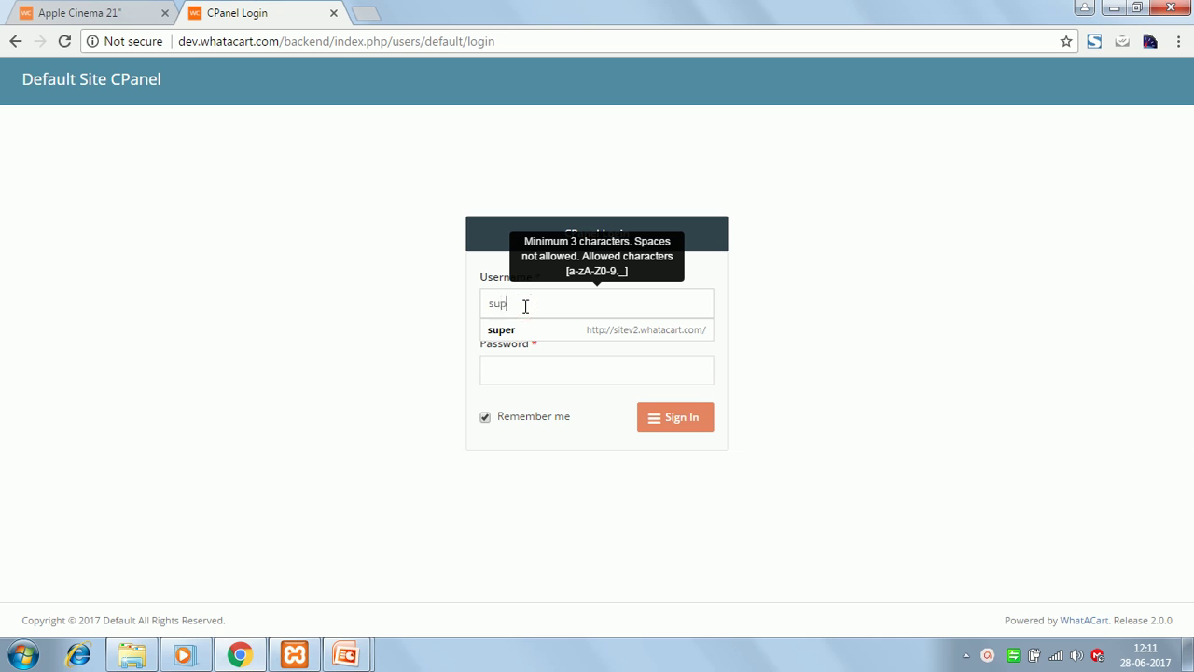
- Sign in to the admin panel with the admin password and expand the Catalog section
key("Tab")
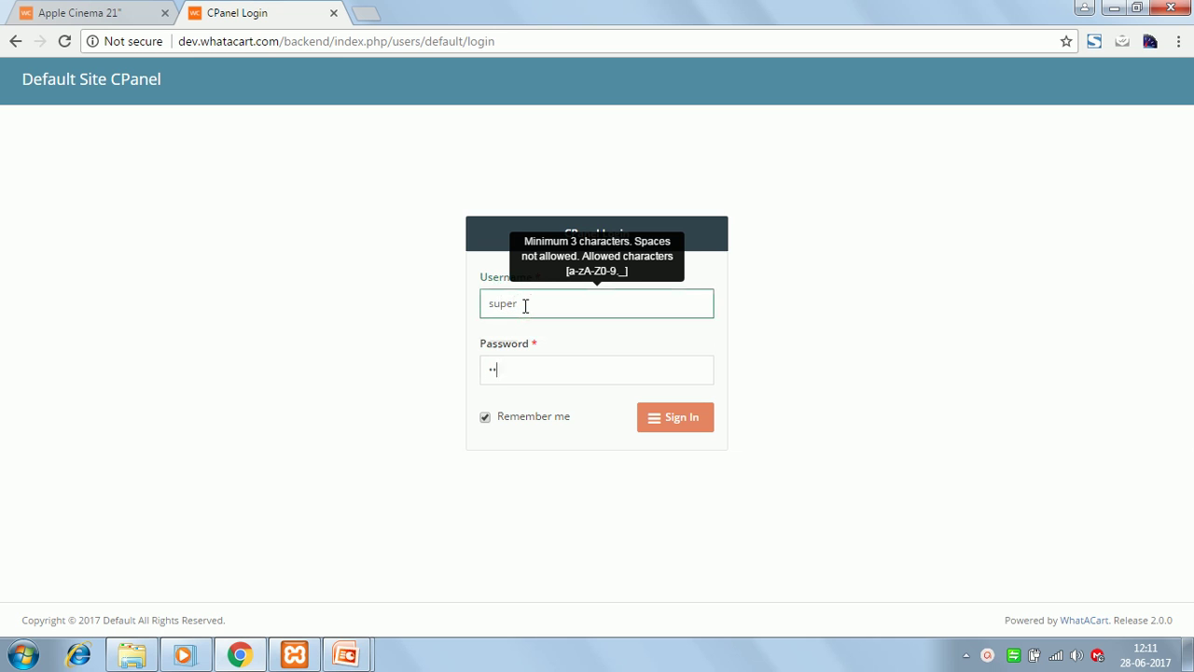
left_click(679, 424)
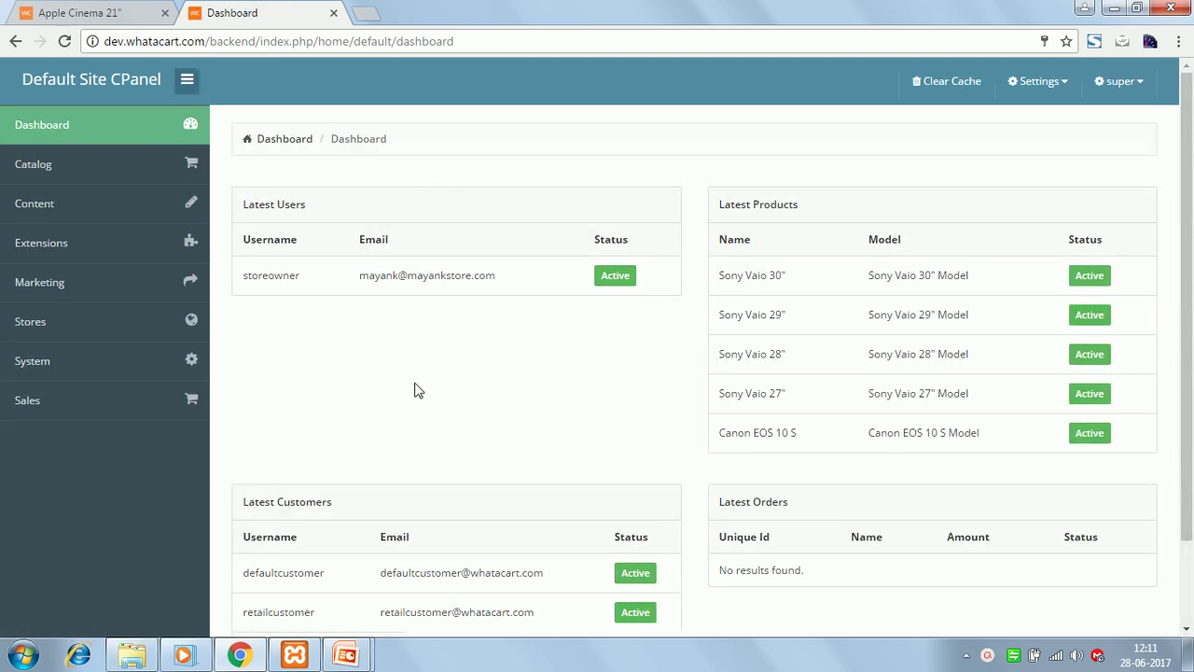
left_click(82, 172)
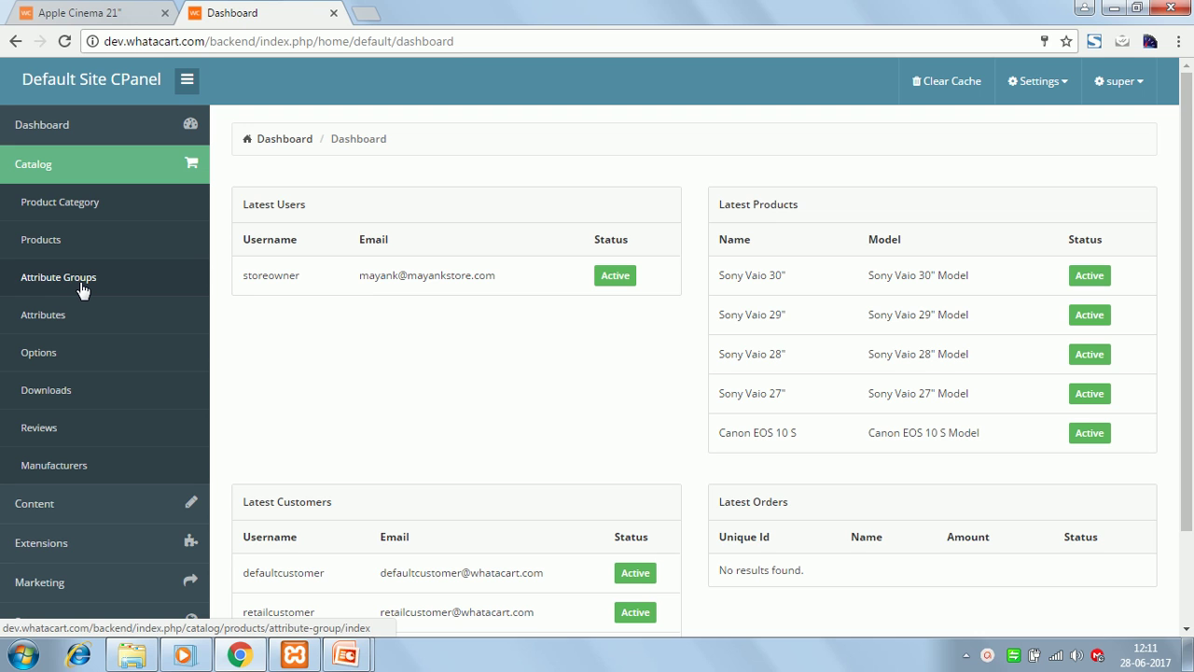
- Open the attribute groups list (Memory, Motherboard) and uncheck all groups
left_click(75, 285)
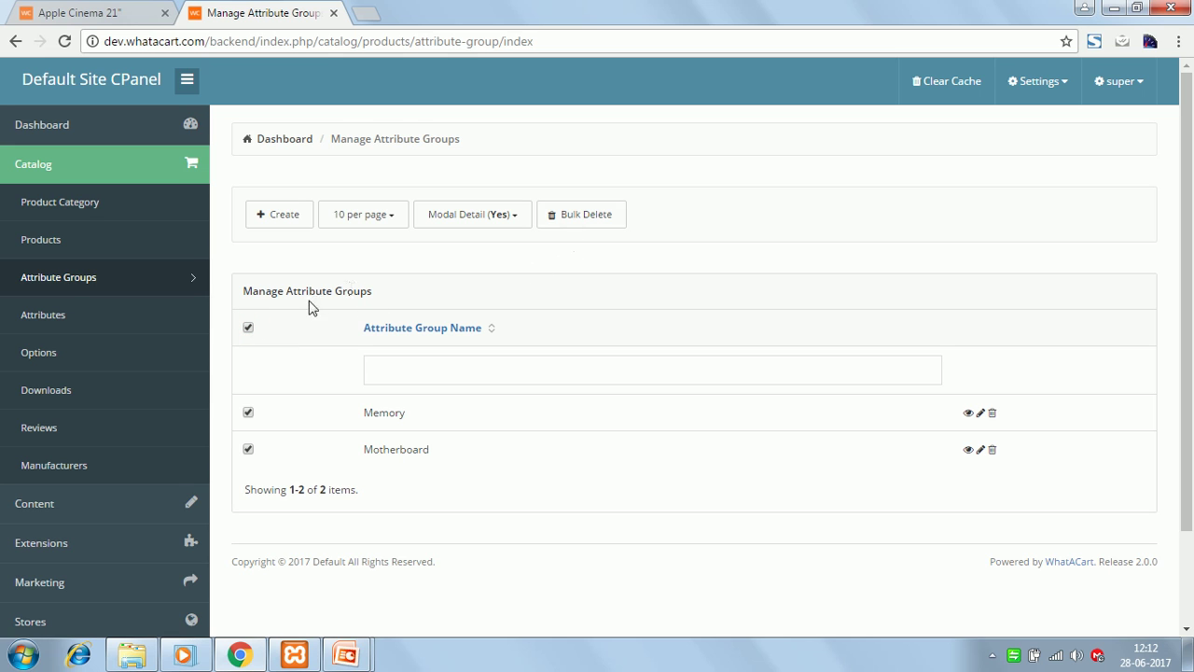
left_click(248, 329)
- Create and save the attribute group 'Screen Resolution' with sort order 1
left_click(278, 220)
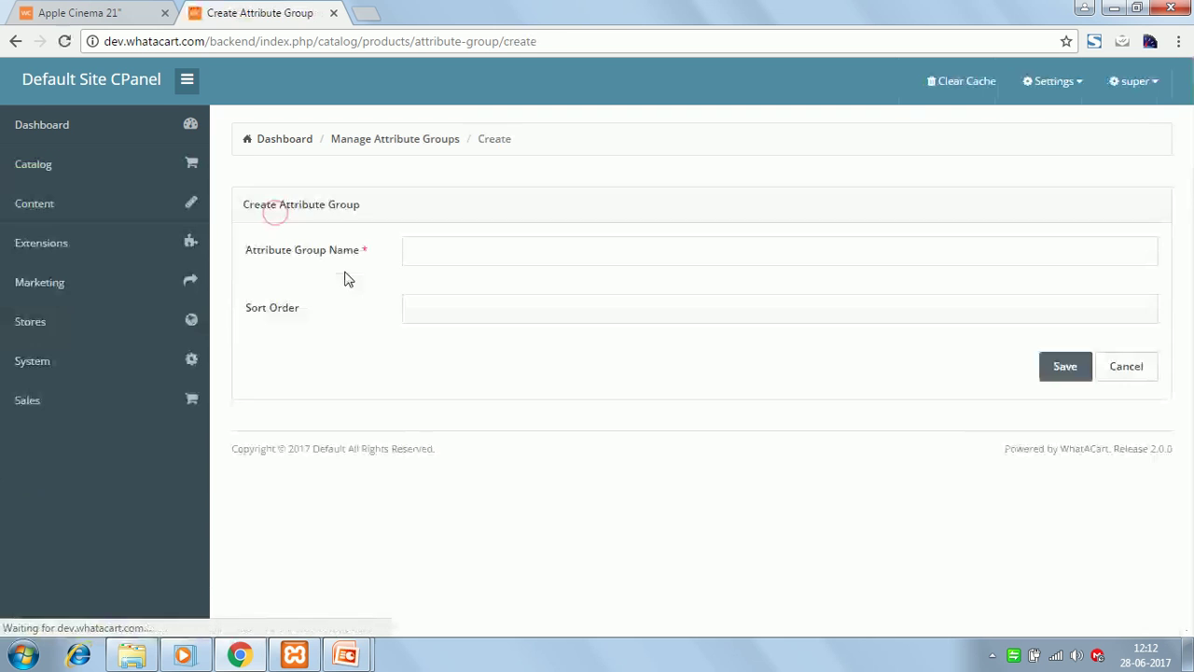
left_click(427, 248)
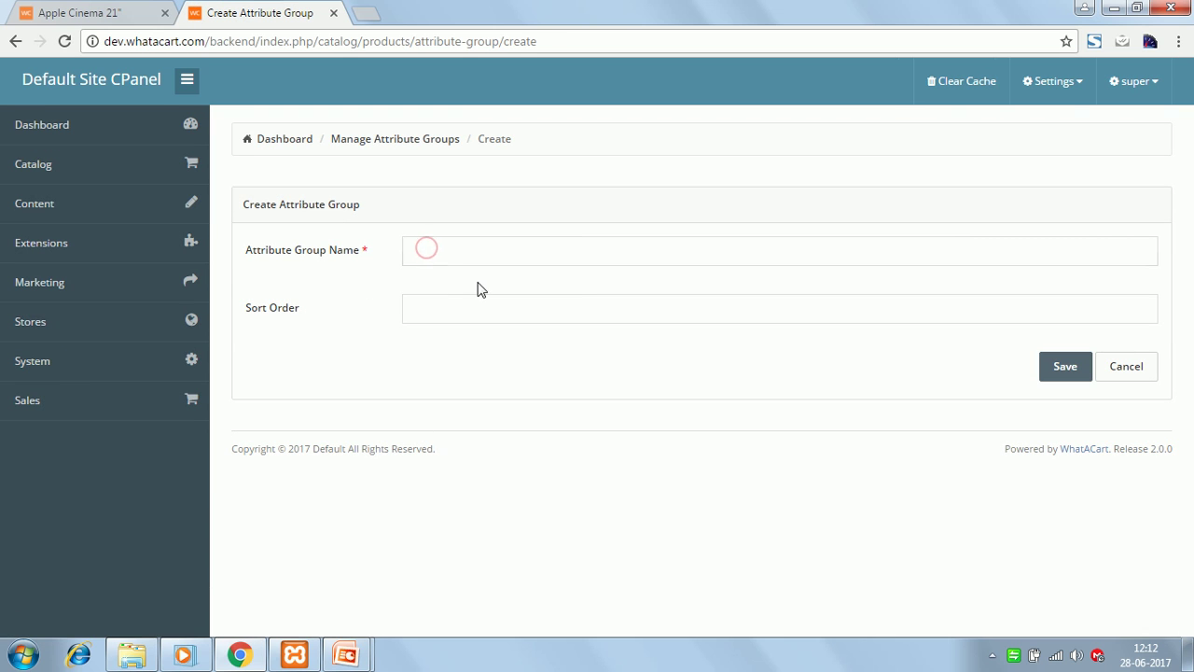
type("Screen Resolution")
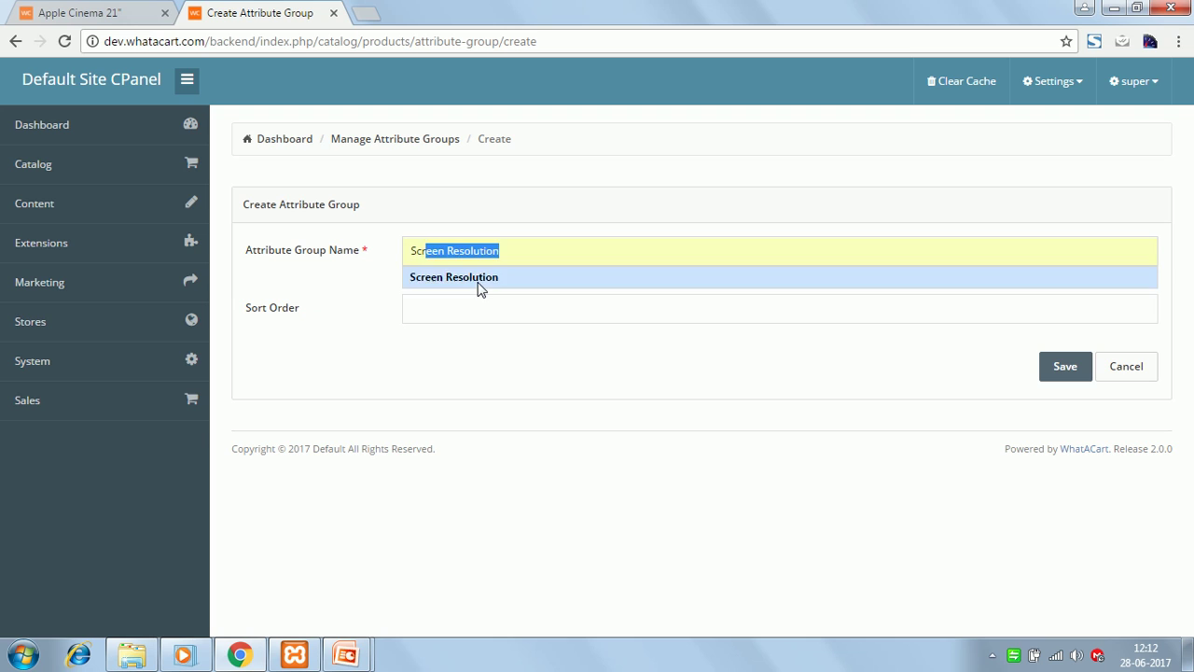
left_click(477, 285)
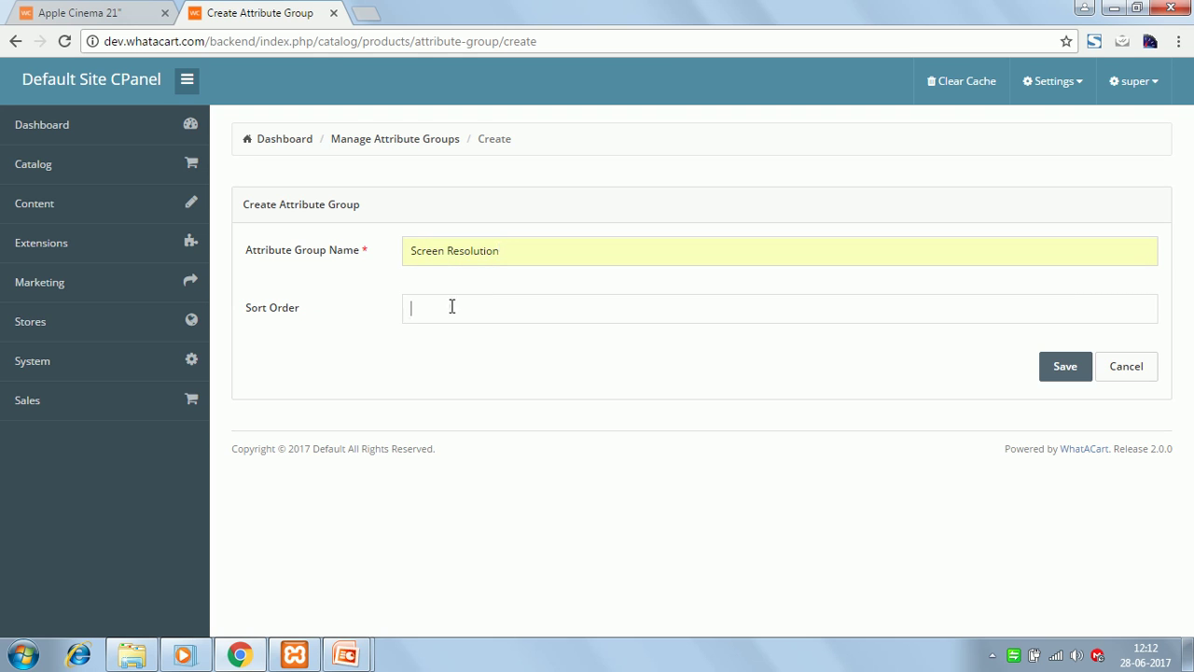
left_click(449, 306)
type("1")
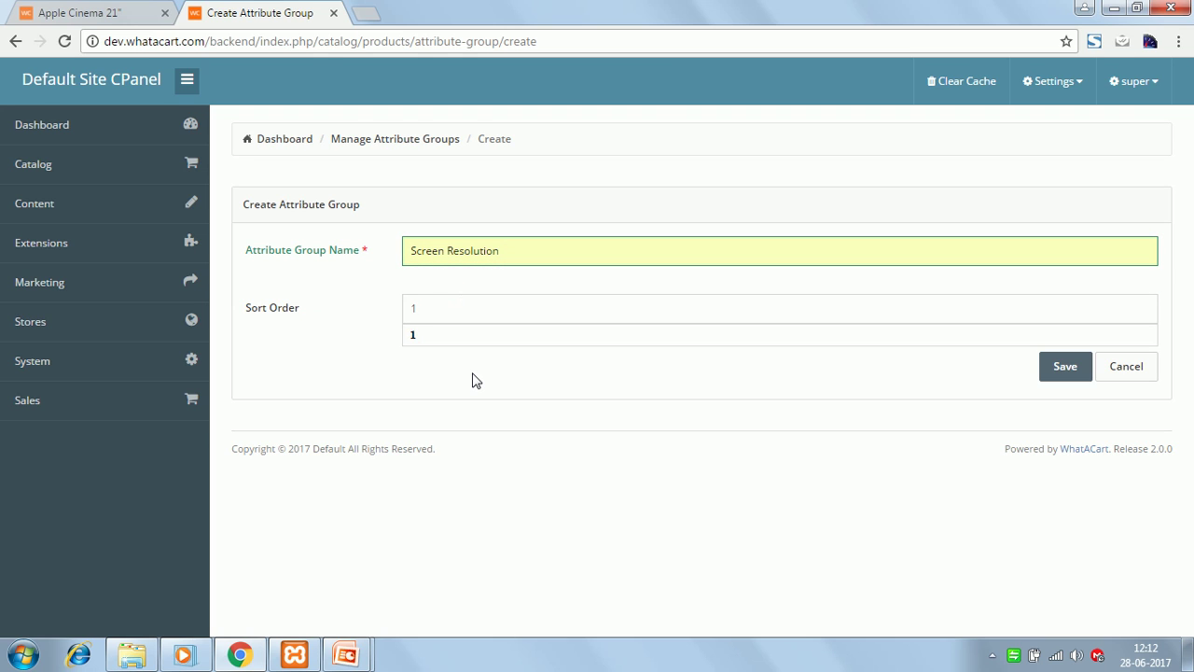
key("Escape")
left_click(463, 375)
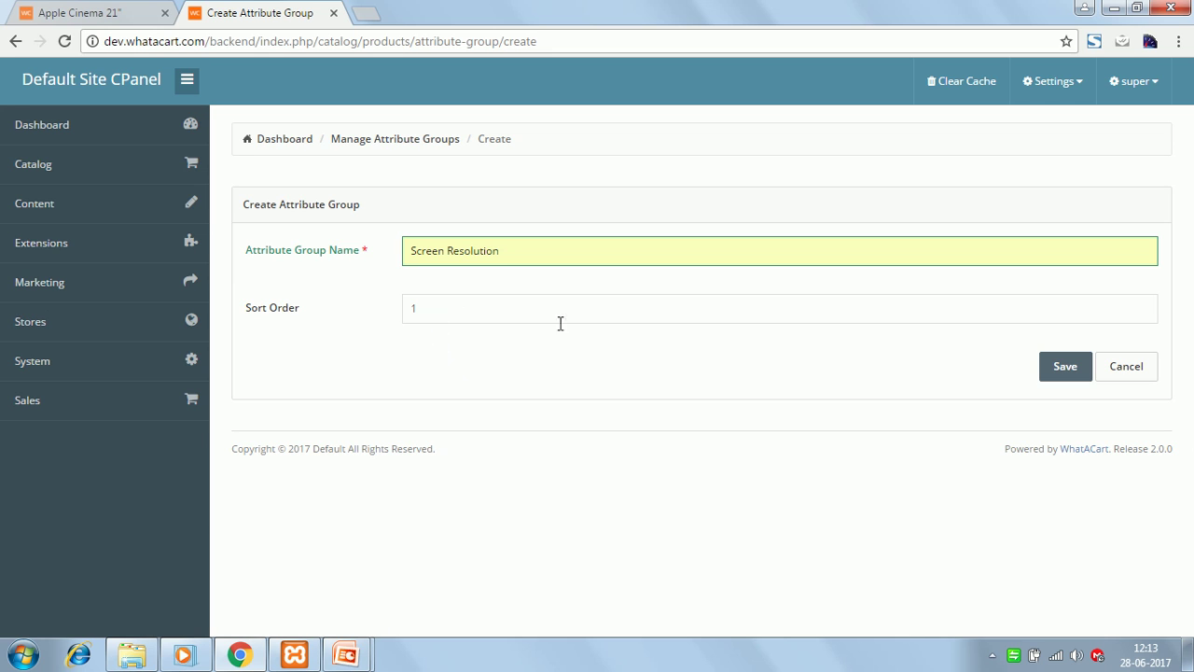
left_click(1068, 369)
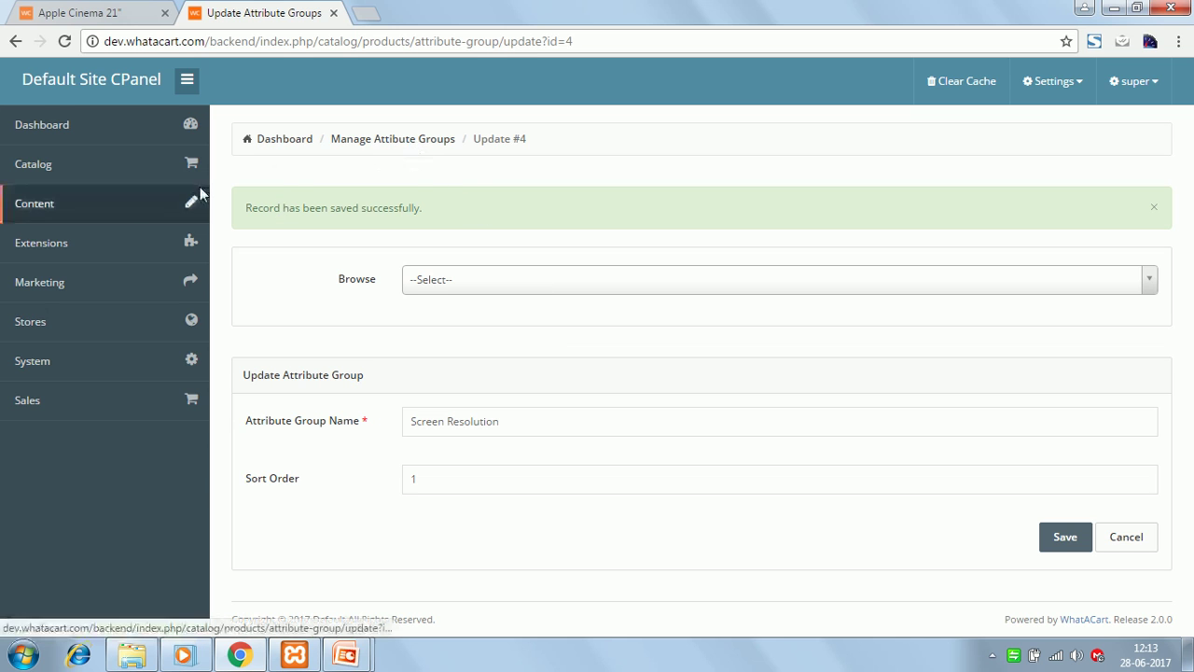
- Create and save the attribute 'Full HD' with sort order 1 in the Screen Resolution group
left_click(127, 174)
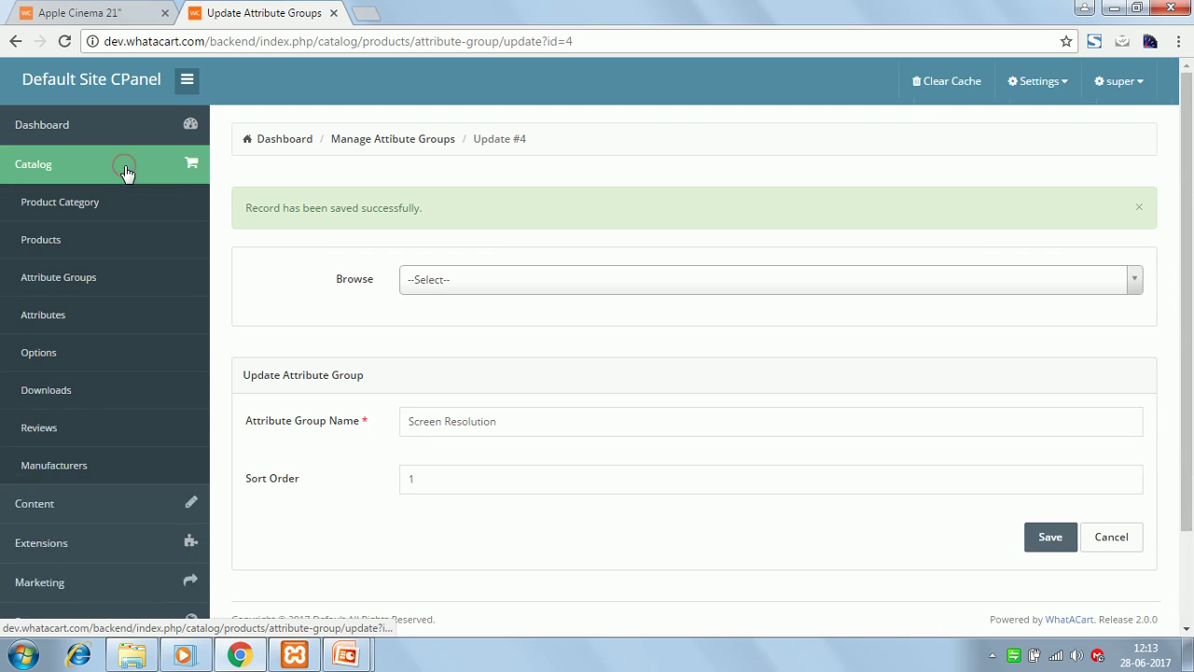
left_click(67, 321)
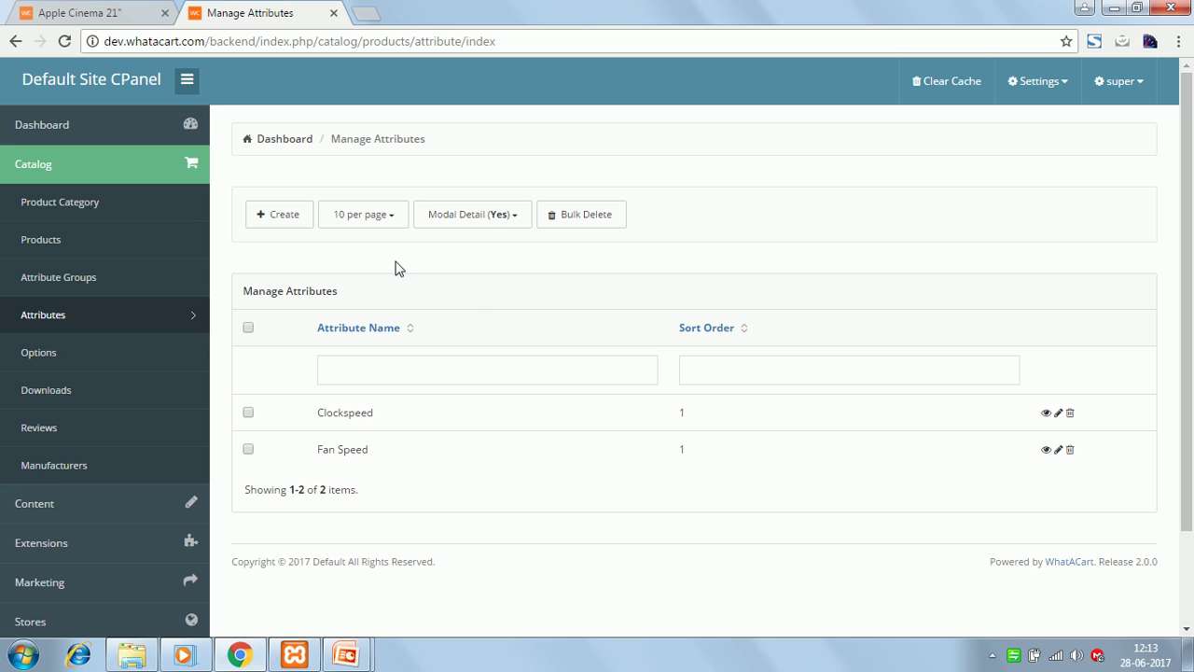
left_click(280, 222)
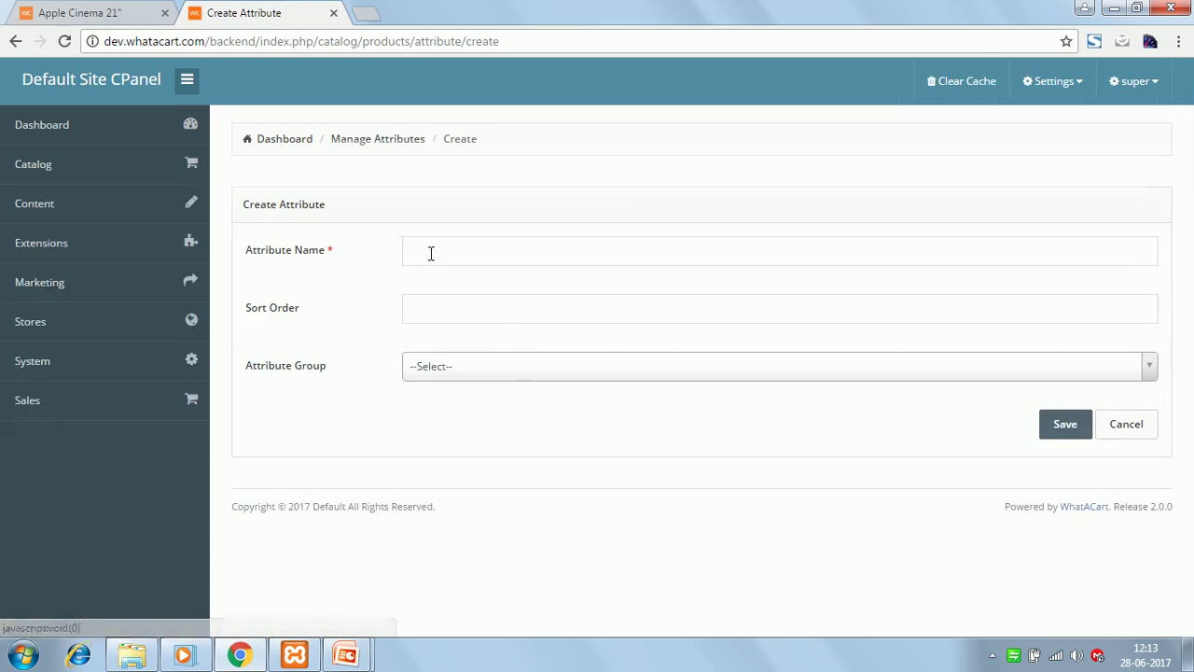
left_click(419, 249)
type("Full HD")
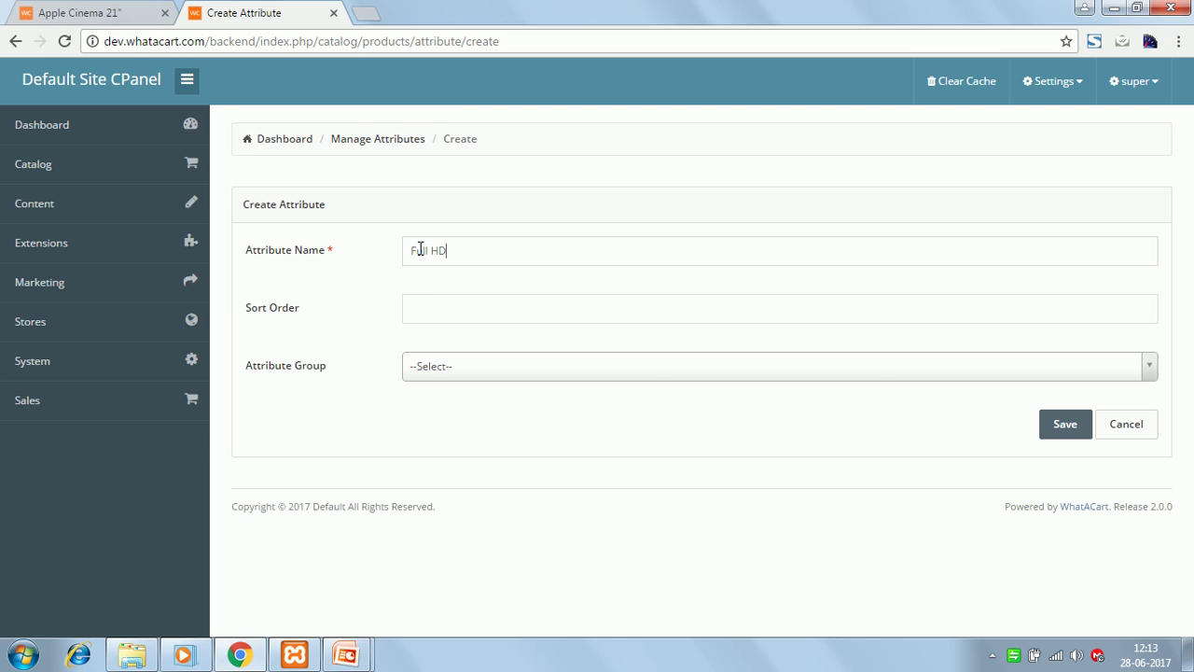
left_click(424, 307)
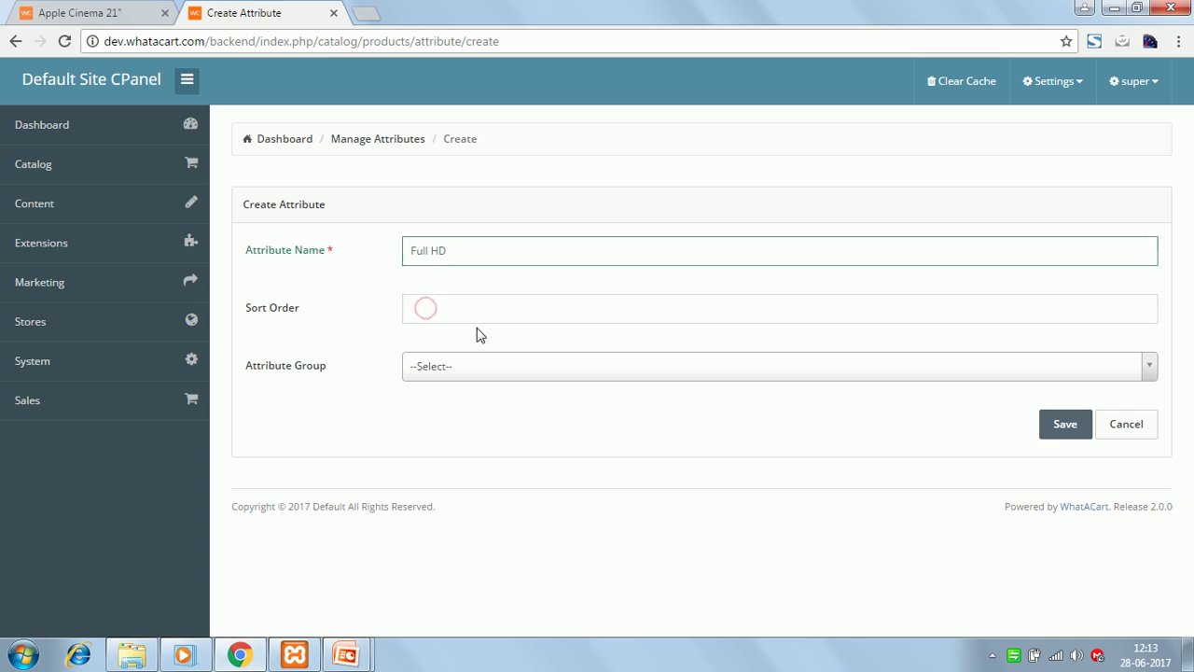
type("1")
left_click(449, 373)
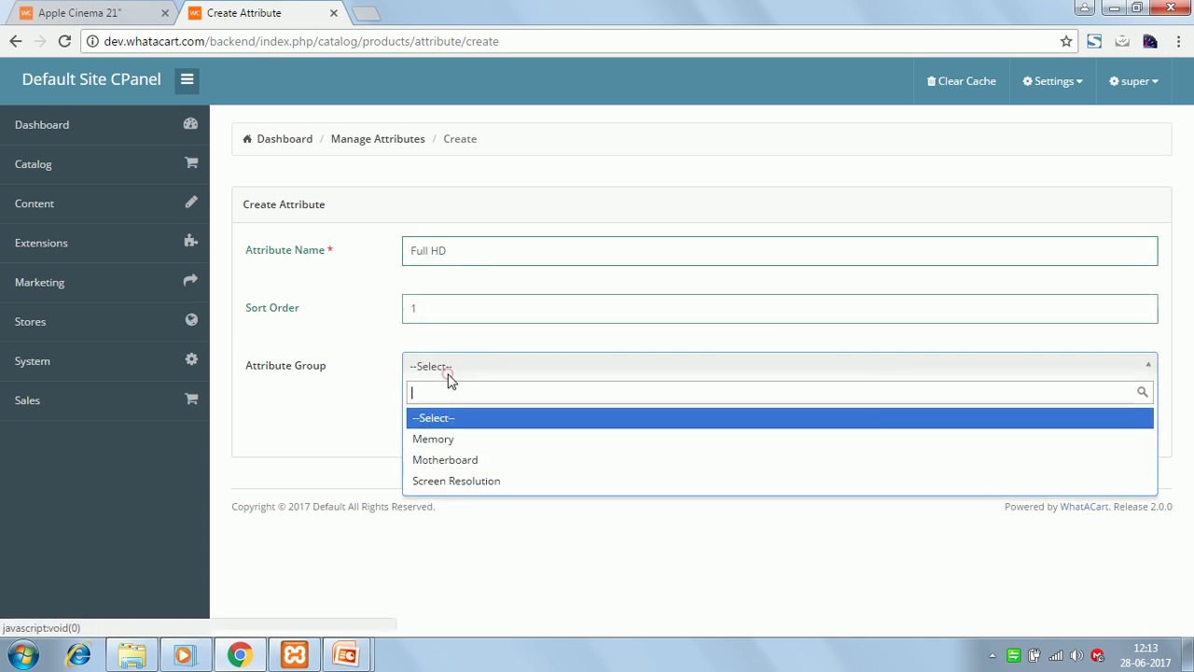
left_click(456, 481)
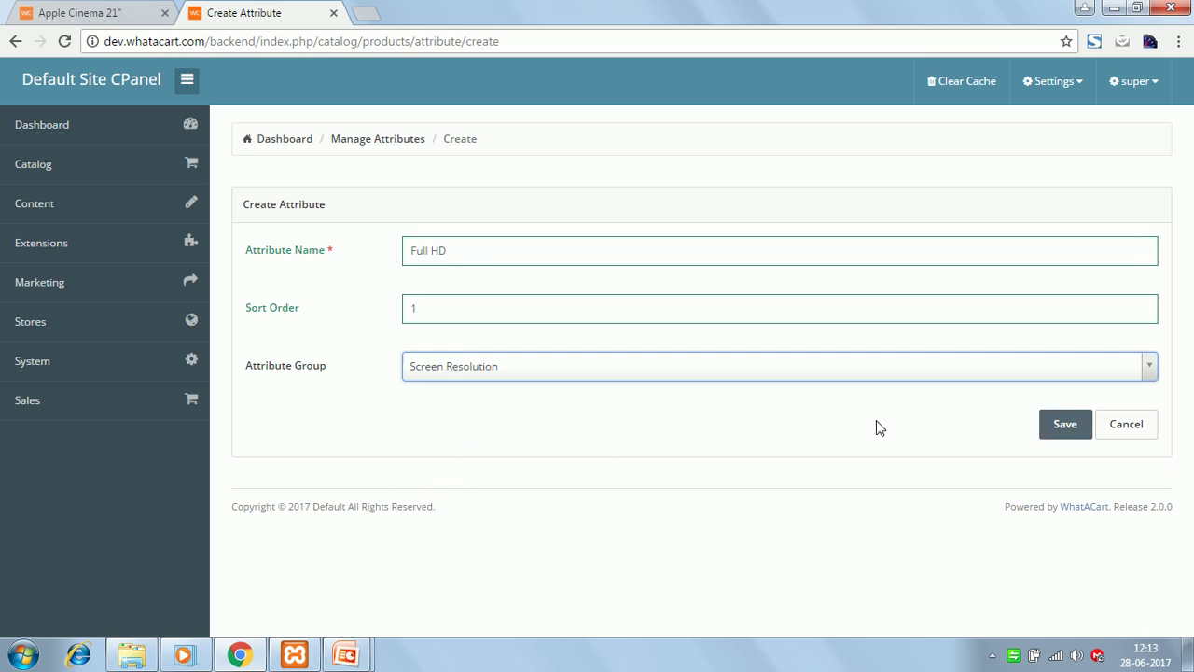
left_click(1069, 427)
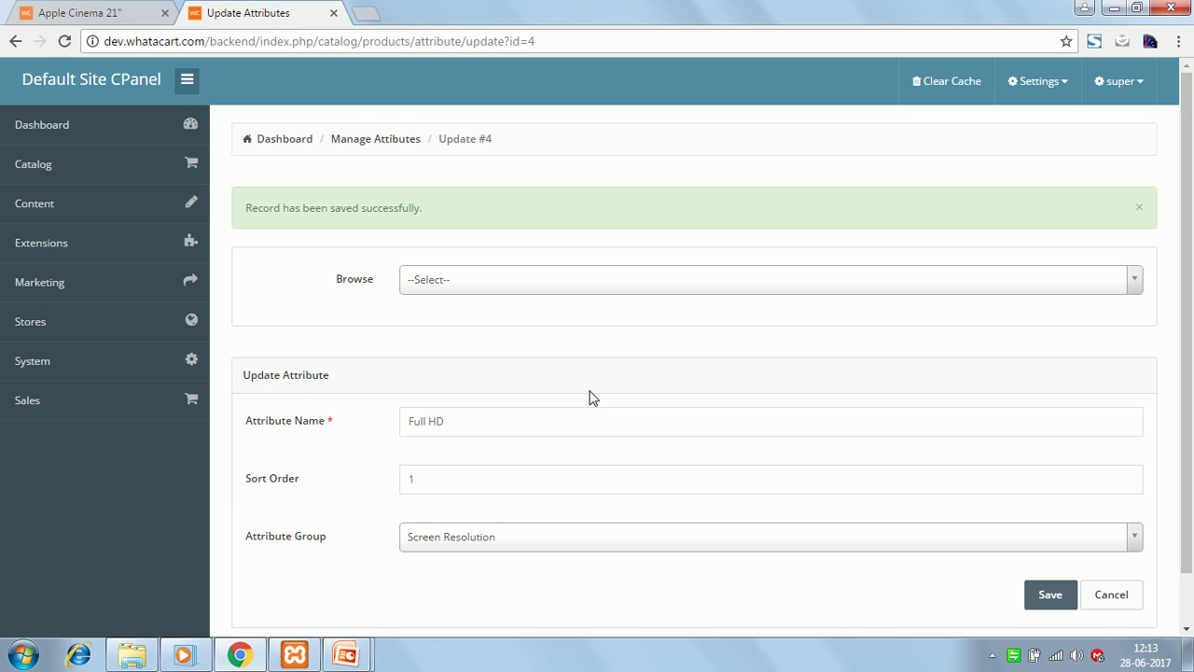
- Edit Apple Cinema 21" from the product list and show its empty Attributes tab
left_click(117, 167)
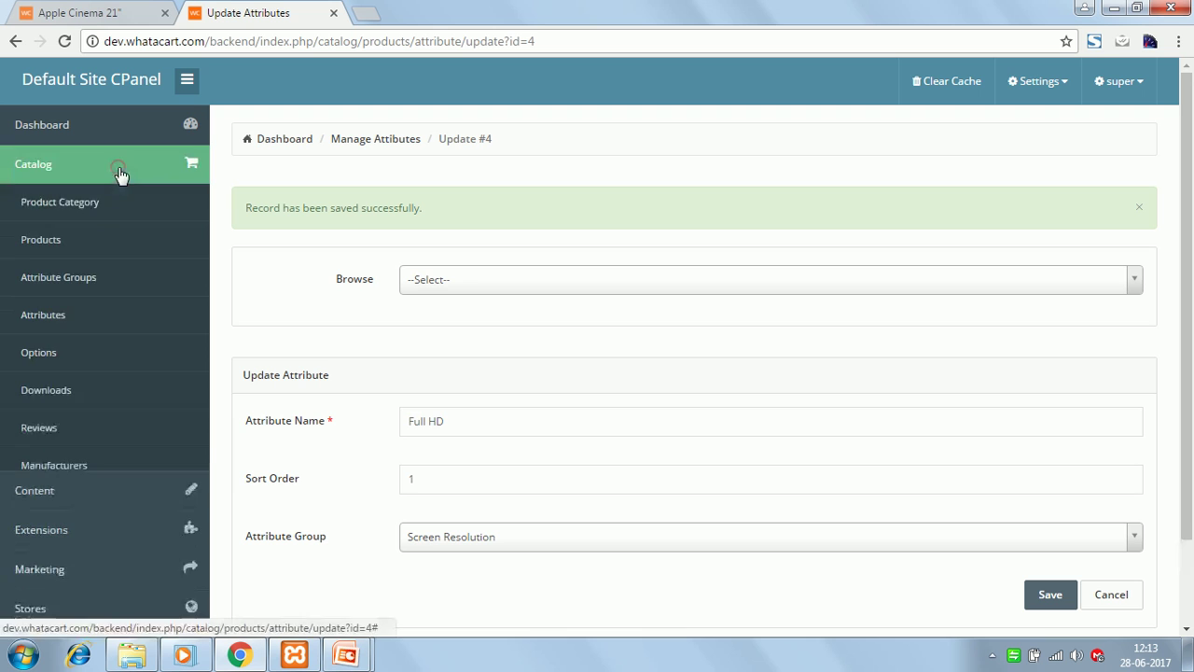
left_click(64, 241)
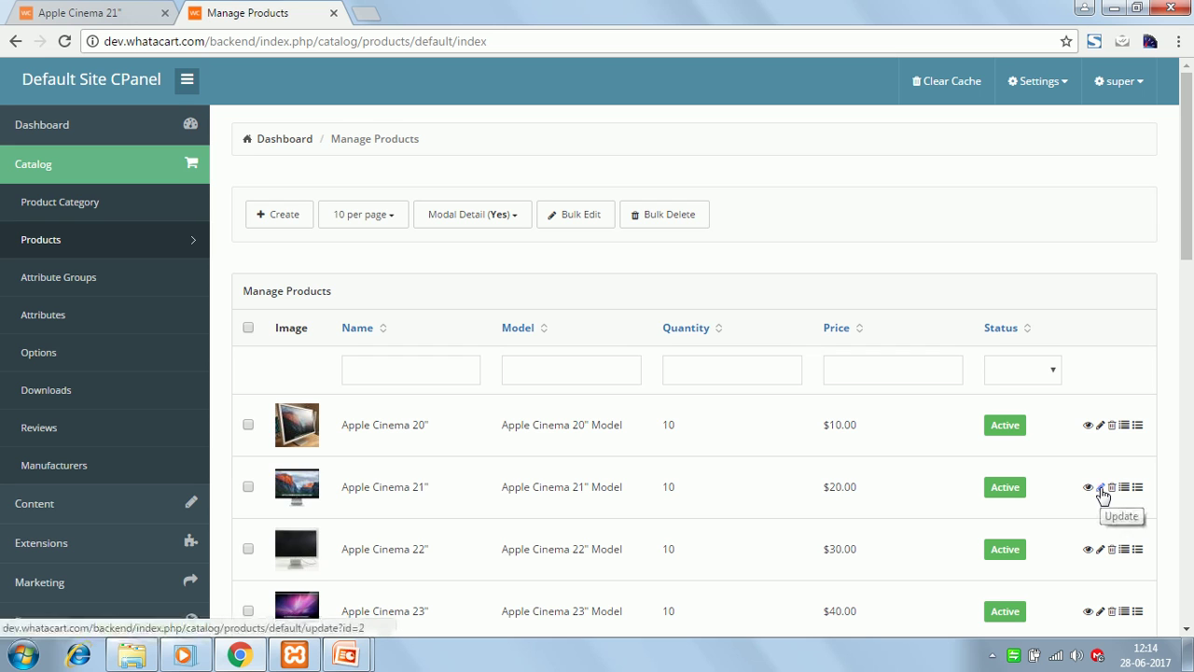
left_click(1101, 488)
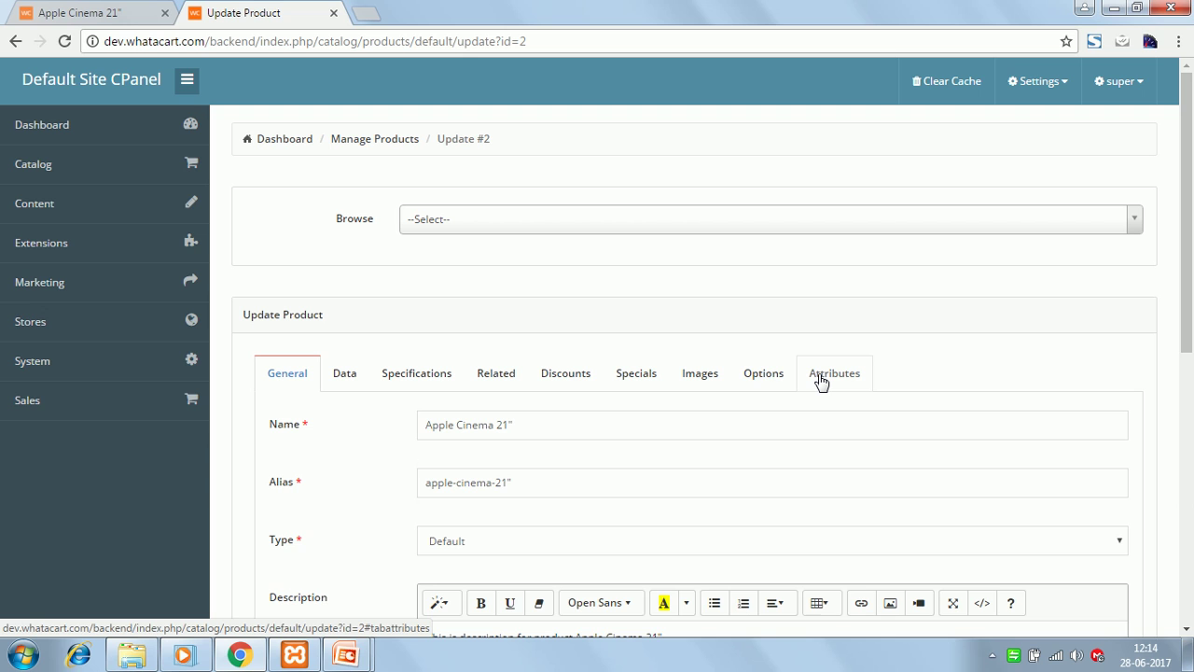
left_click(821, 378)
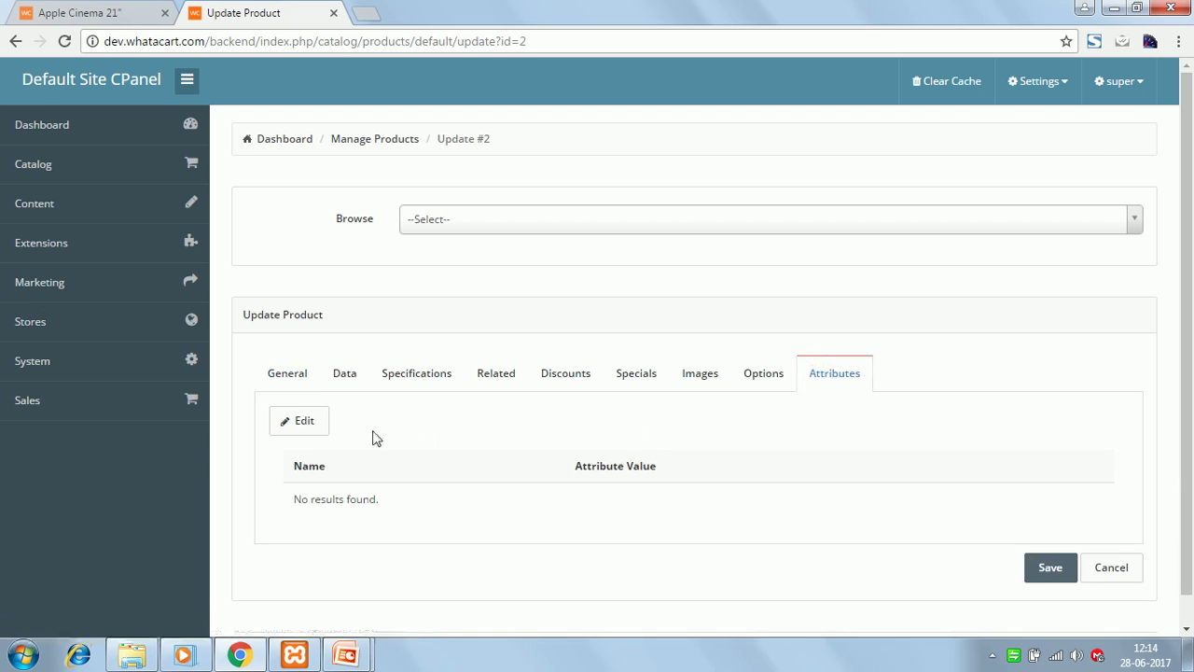
- Assign Apple Cinema 21" the Full HD attribute with value 1920 * 1080 and save
left_click(304, 424)
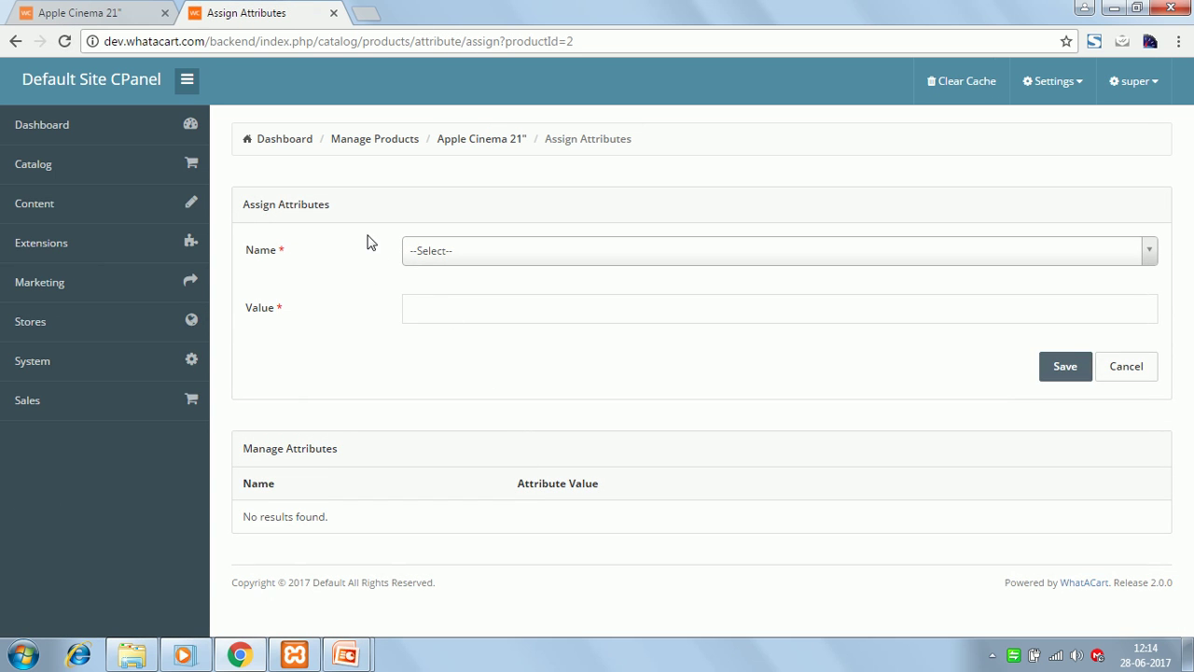
left_click(434, 253)
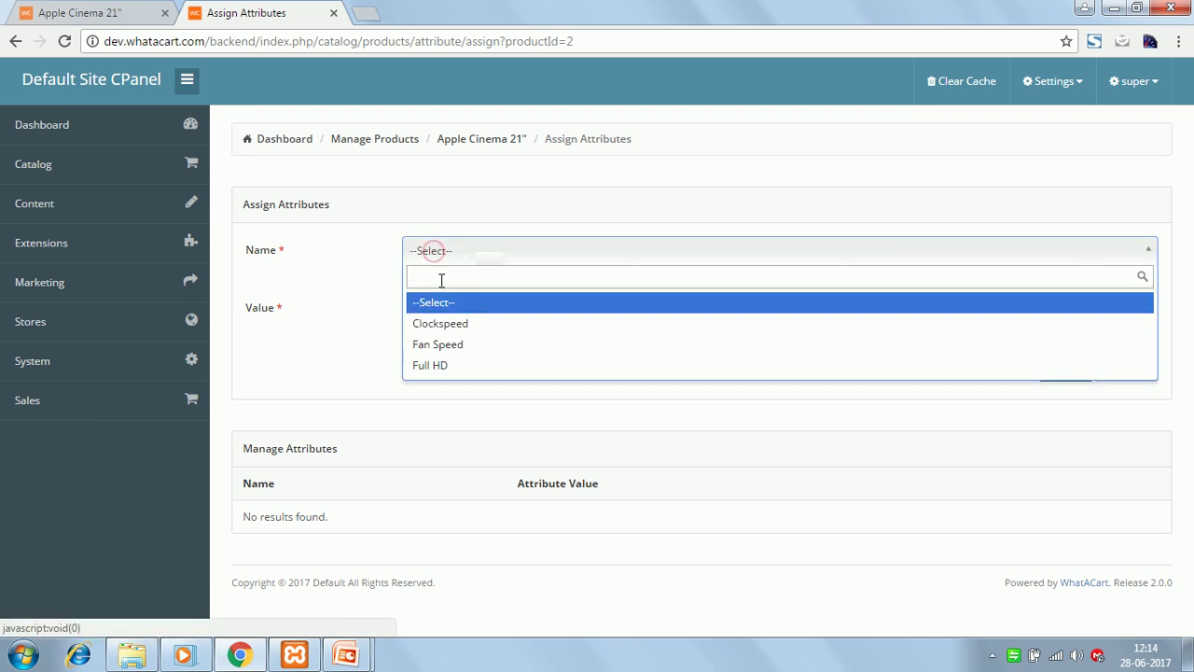
left_click(441, 369)
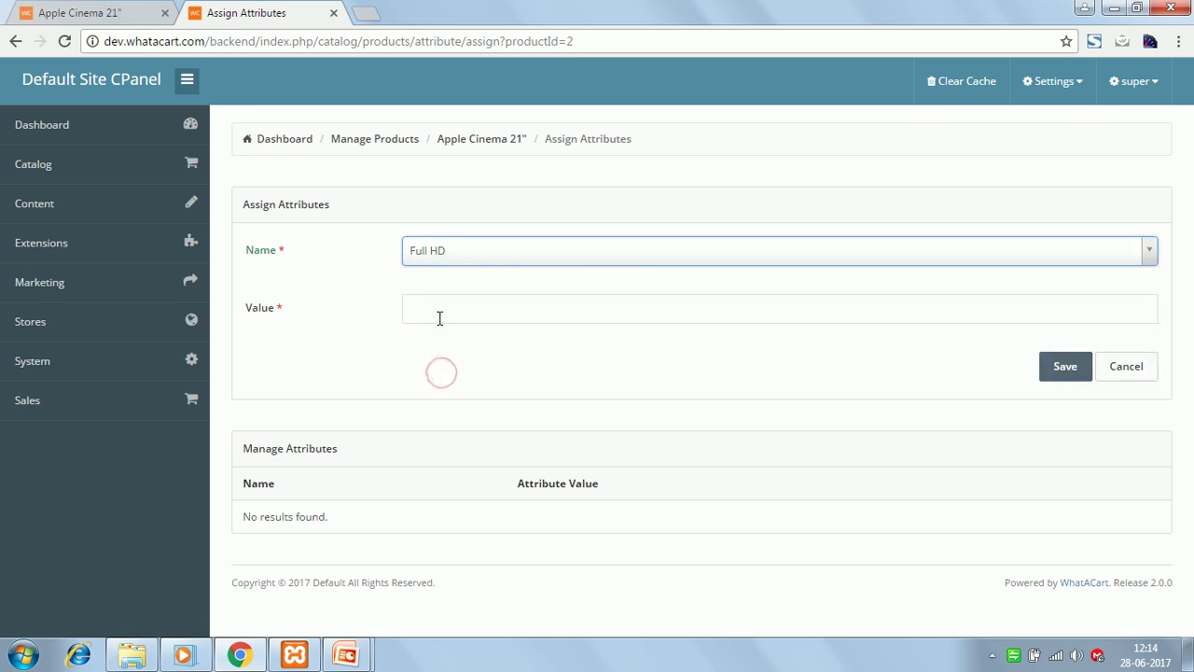
left_click(430, 309)
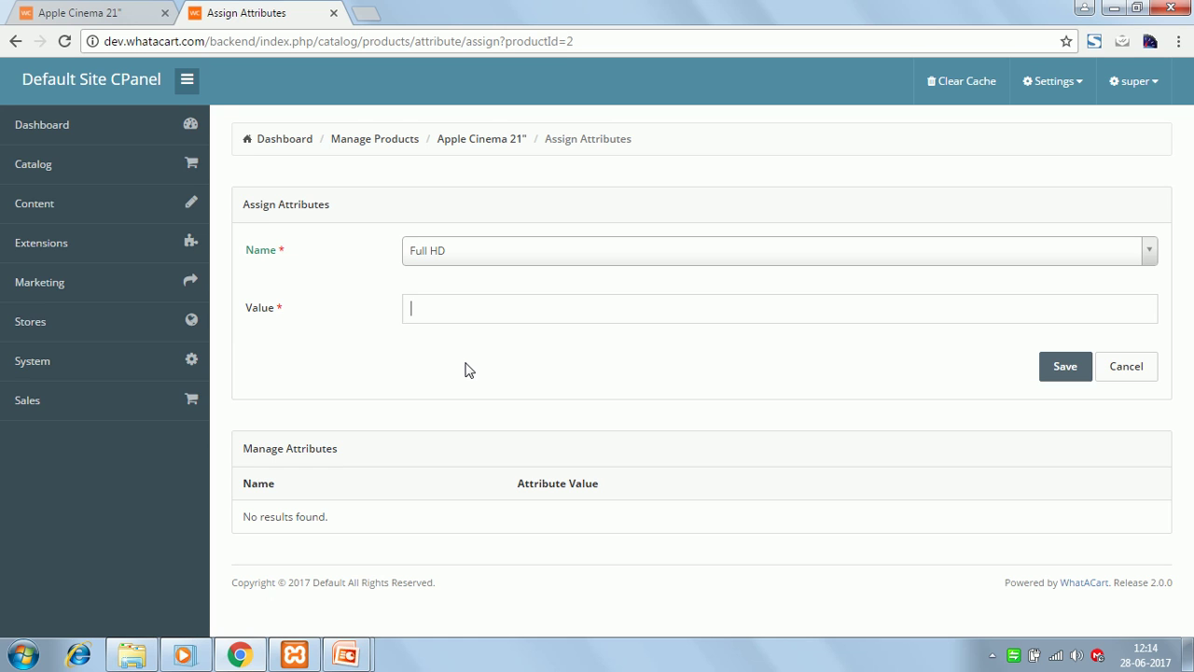
type("198")
key("BackSpace")
key("BackSpace")
key("Down")
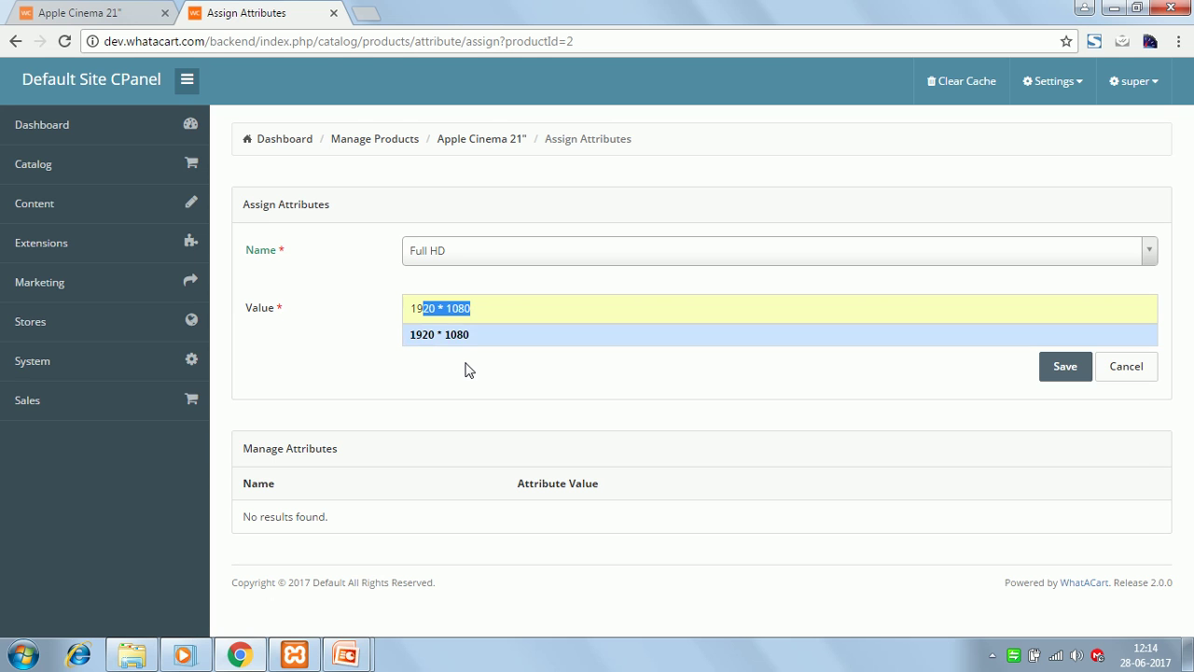
key("Return")
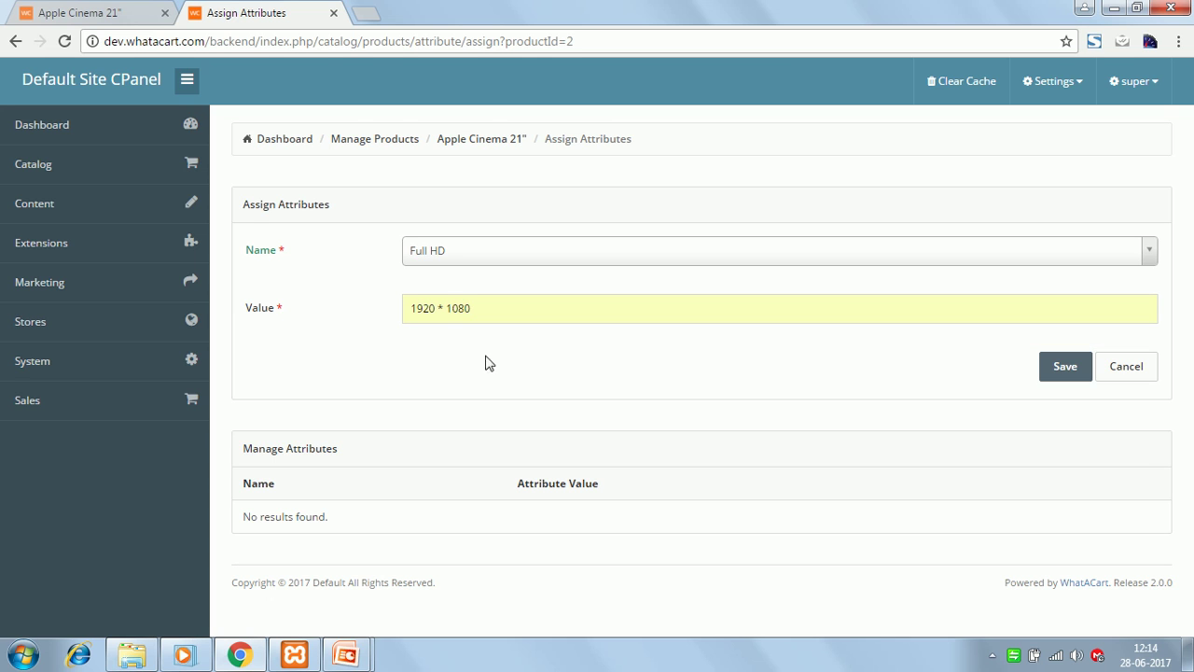
left_click(1064, 368)
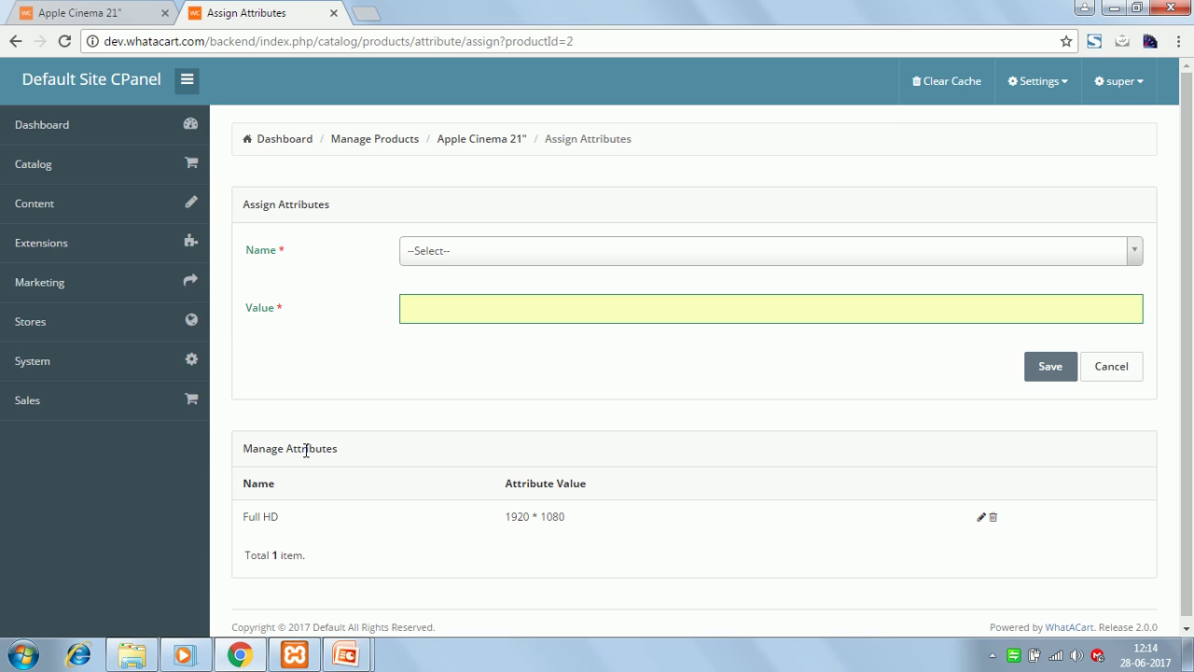
- On the Apple Cinema 21" storefront Specifications, highlight Screen Resolution, Full HD and 1920 * 1080
left_click(108, 15)
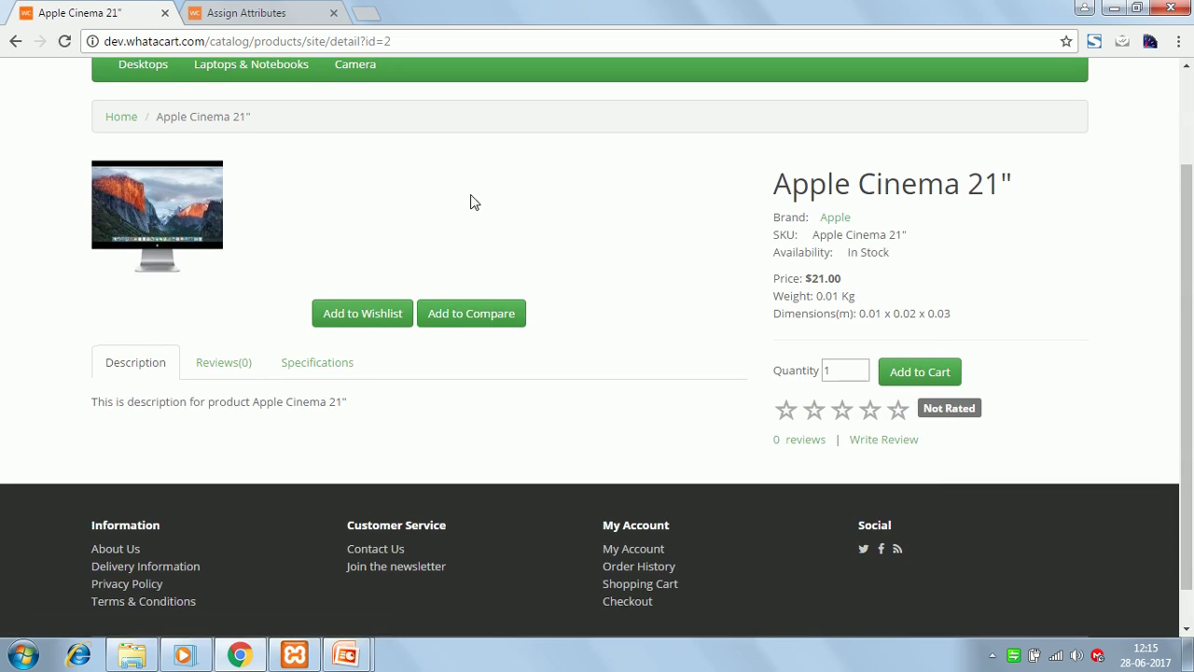
left_click_drag(1187, 199, 1189, 172)
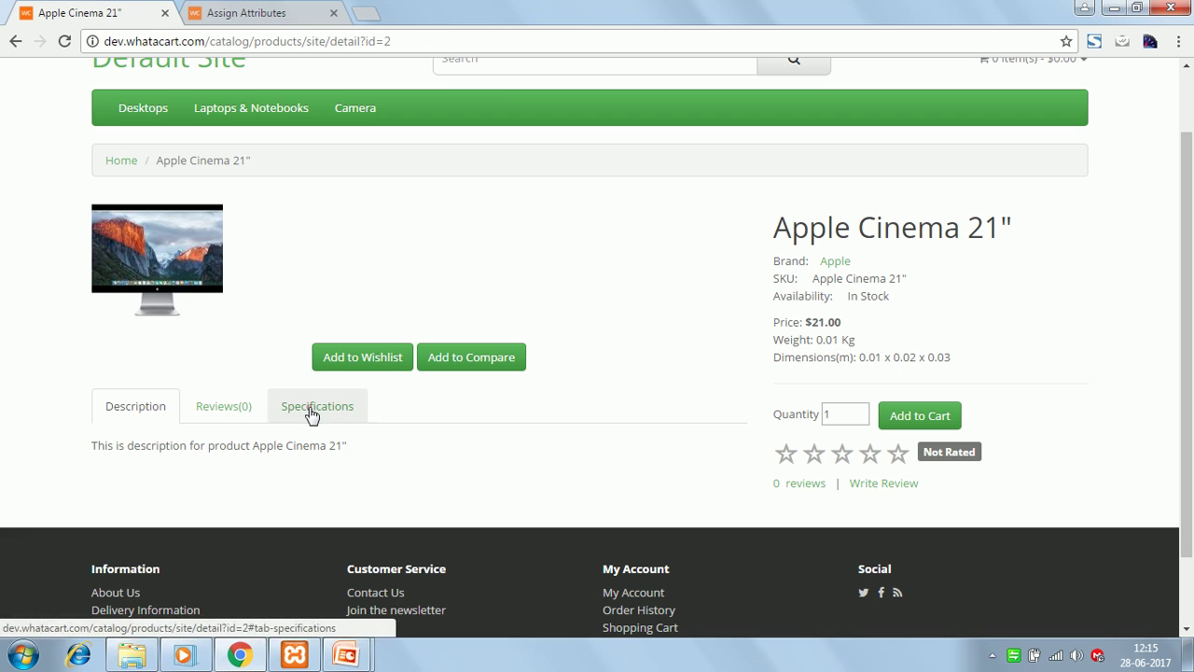
left_click(312, 414)
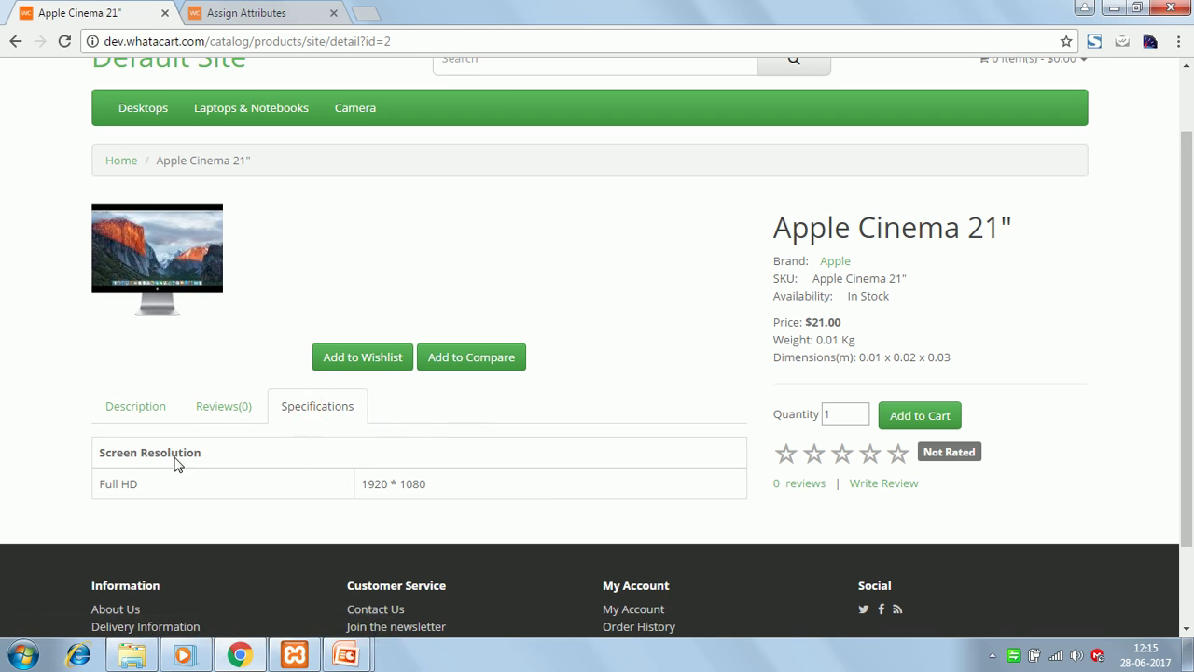
left_click_drag(99, 453, 202, 454)
left_click(104, 484)
left_click_drag(104, 484, 141, 487)
left_click(364, 485)
left_click_drag(364, 485, 434, 485)
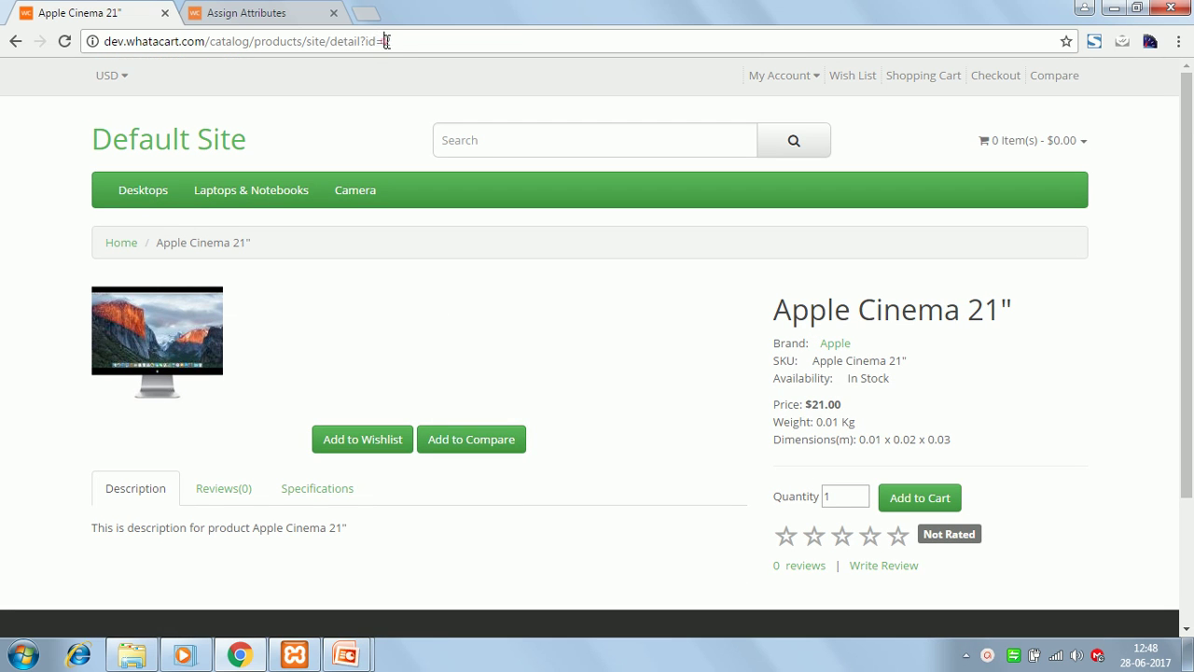
- Switch to product id 3, Apple Cinema 22", and save its Full HD value 1980 * 1110
left_click_drag(382, 41, 399, 42)
type("3")
key("Return")
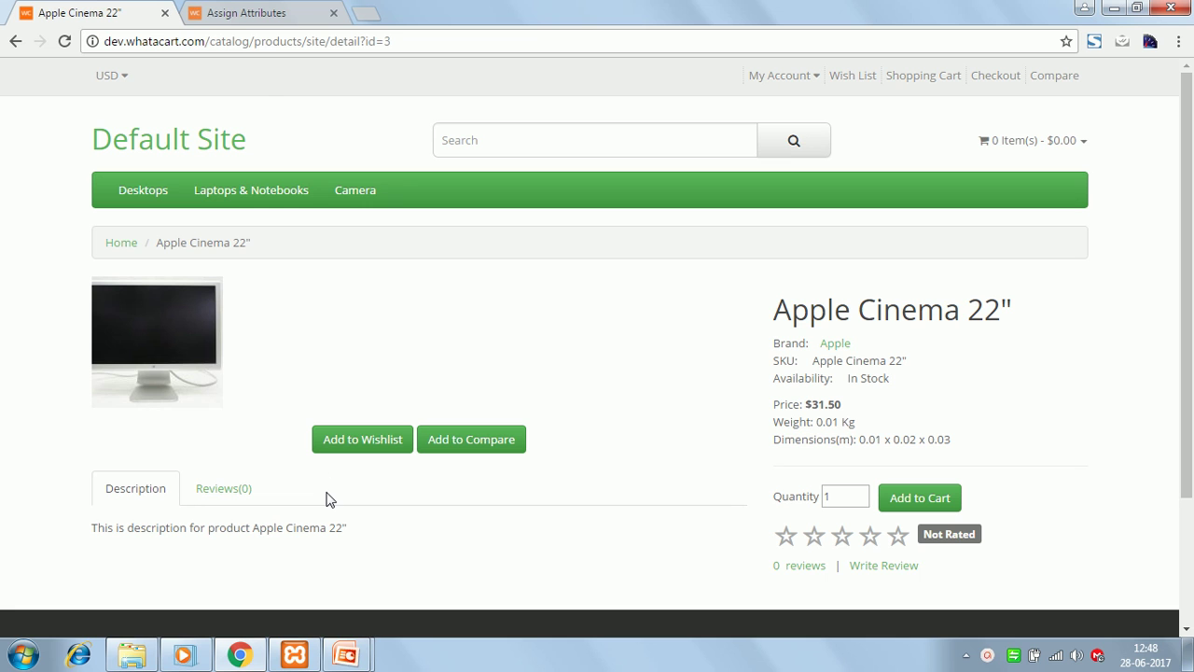
left_click(238, 13)
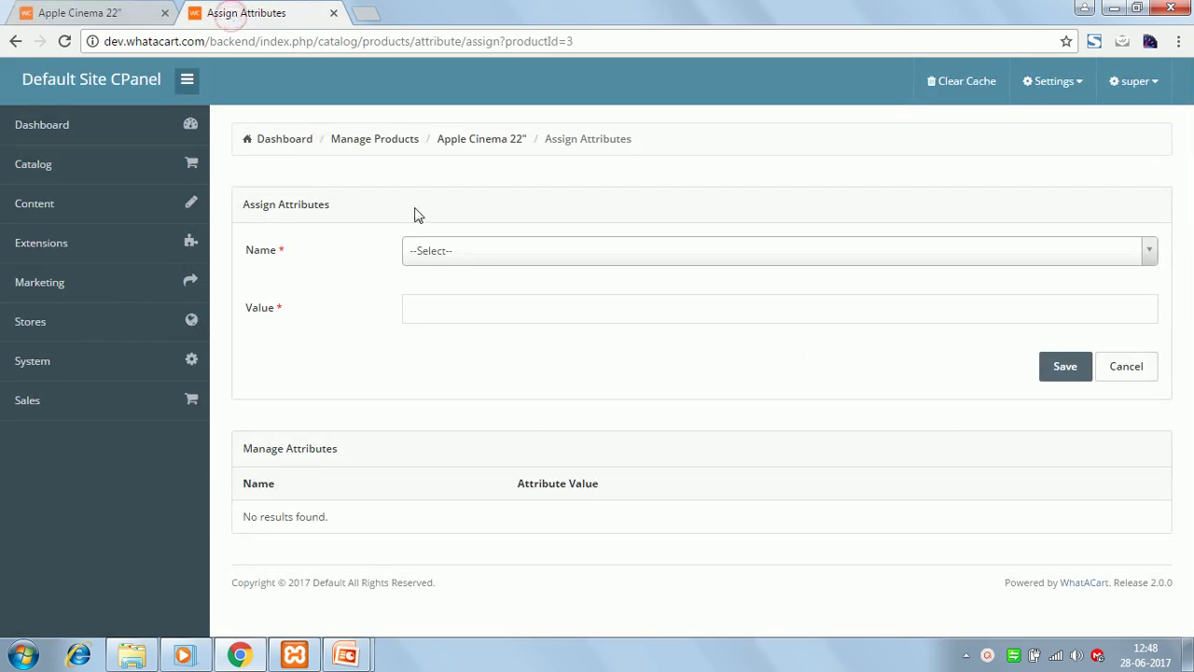
left_click(491, 261)
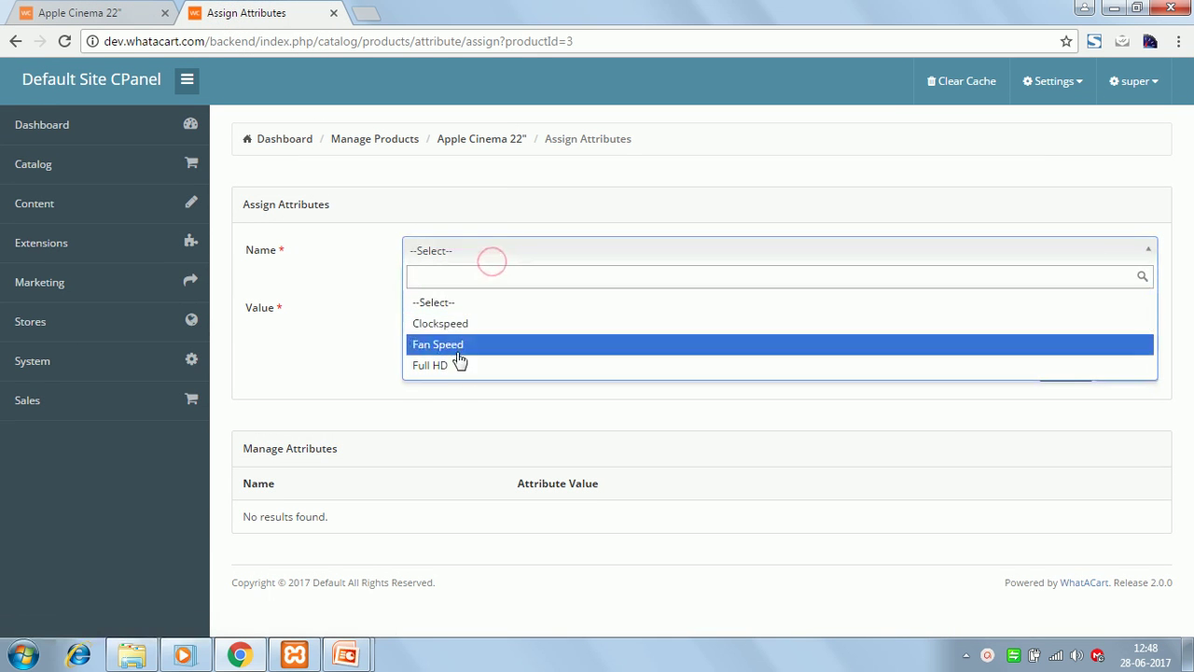
left_click(452, 366)
left_click(482, 308)
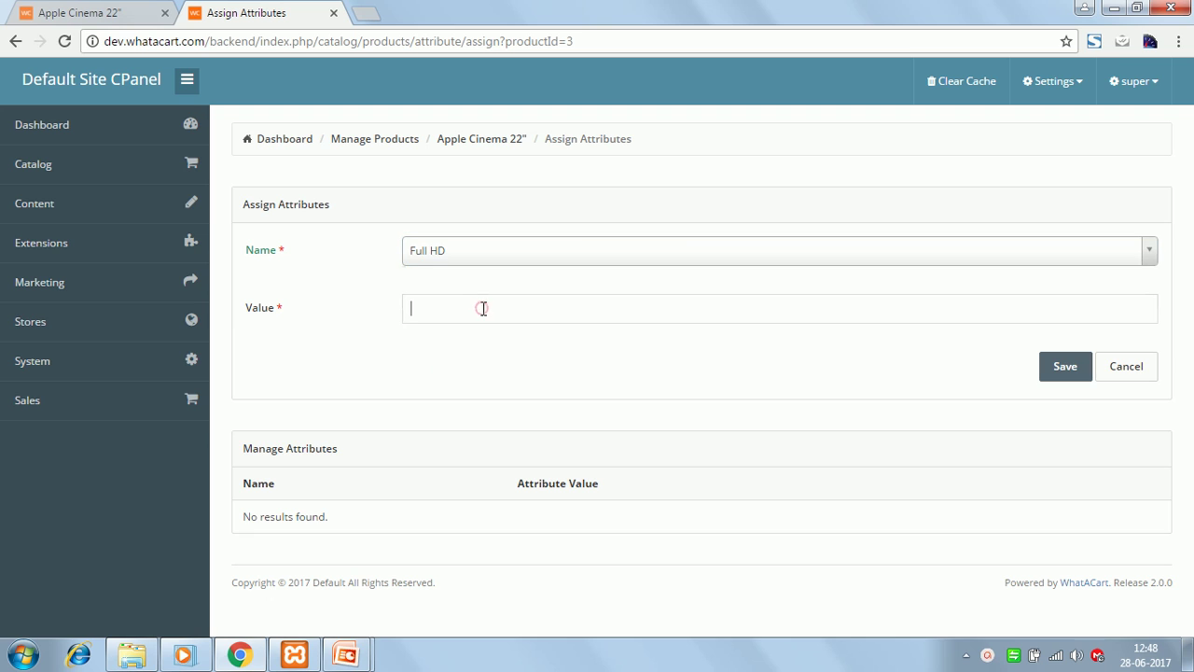
type("1980 * 1110")
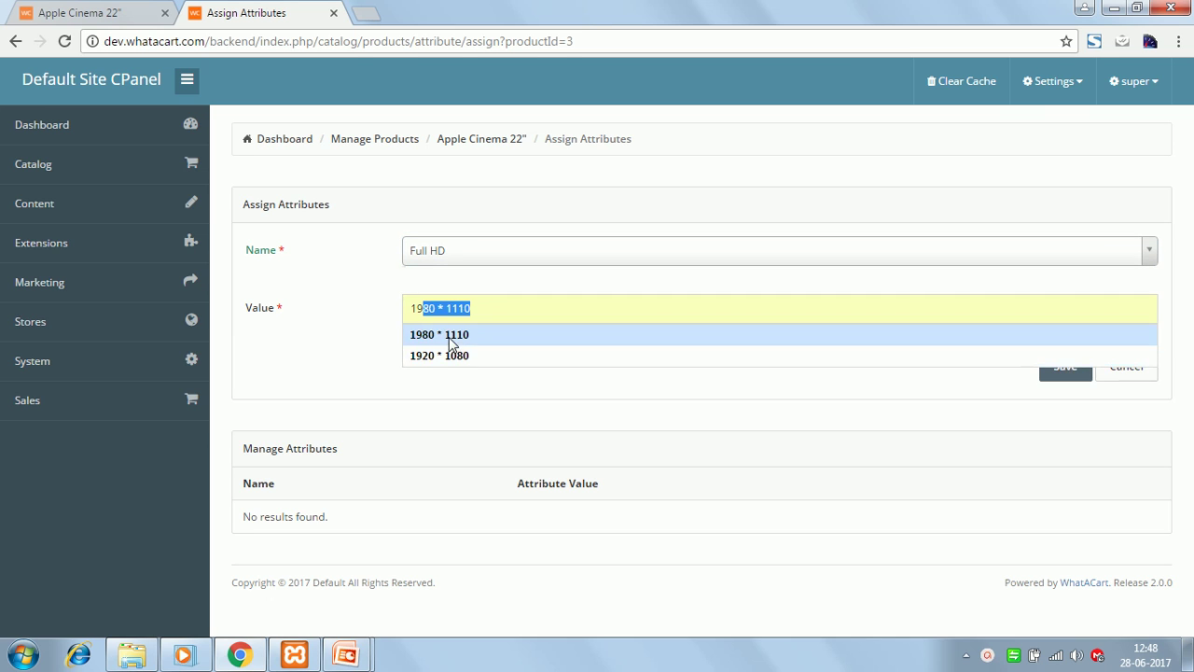
left_click(449, 337)
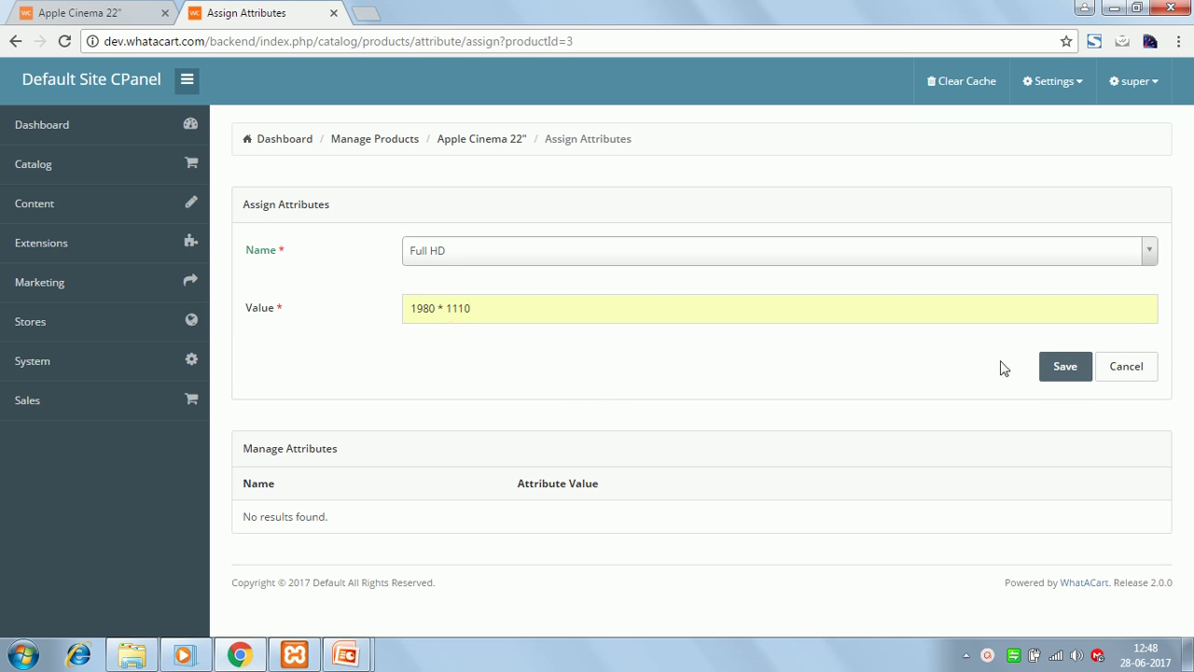
left_click(1065, 376)
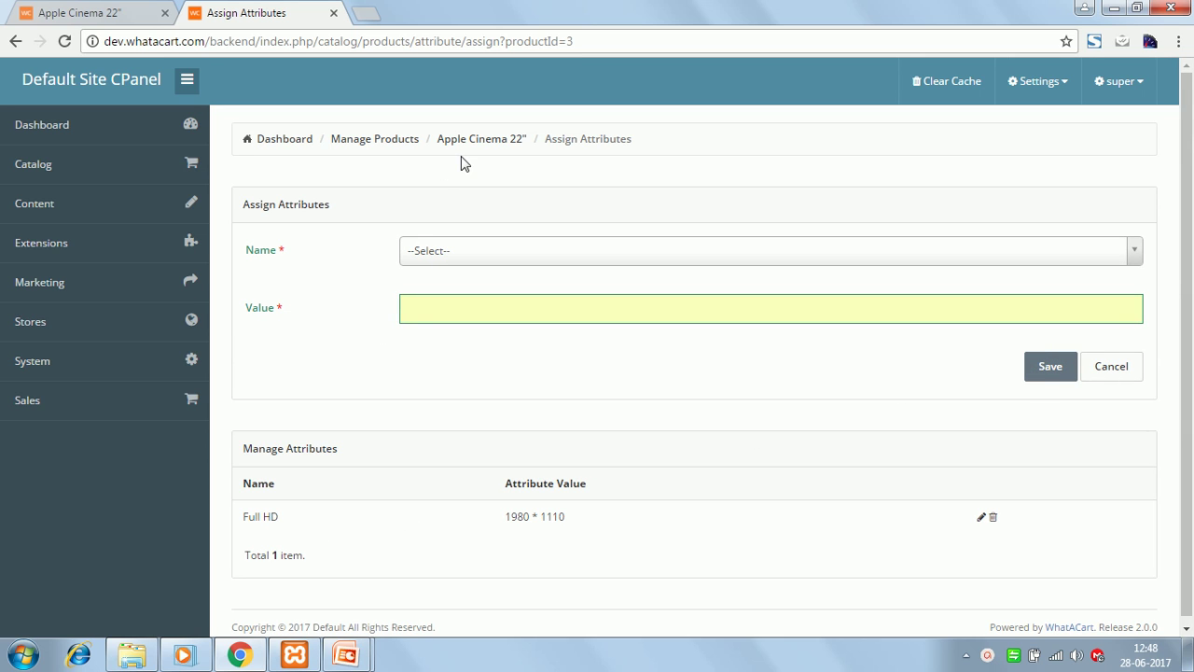
- Show the Apple Cinema 22" storefront Specifications and highlight the 1980 * 1110 value
left_click(126, 25)
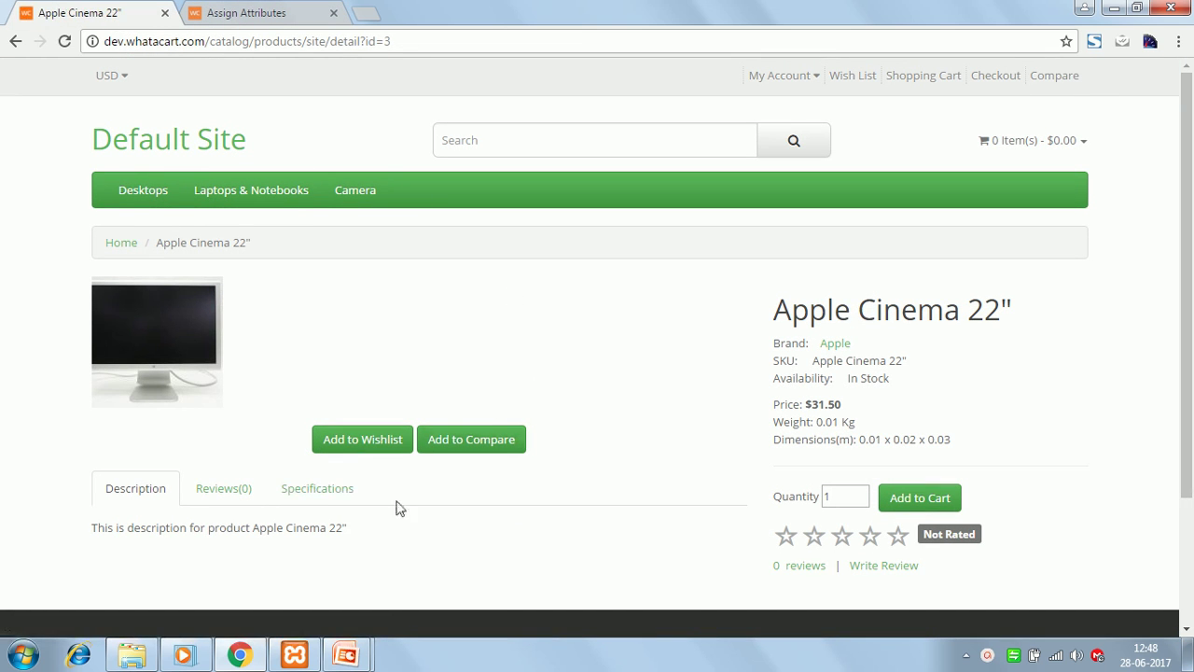
left_click(308, 494)
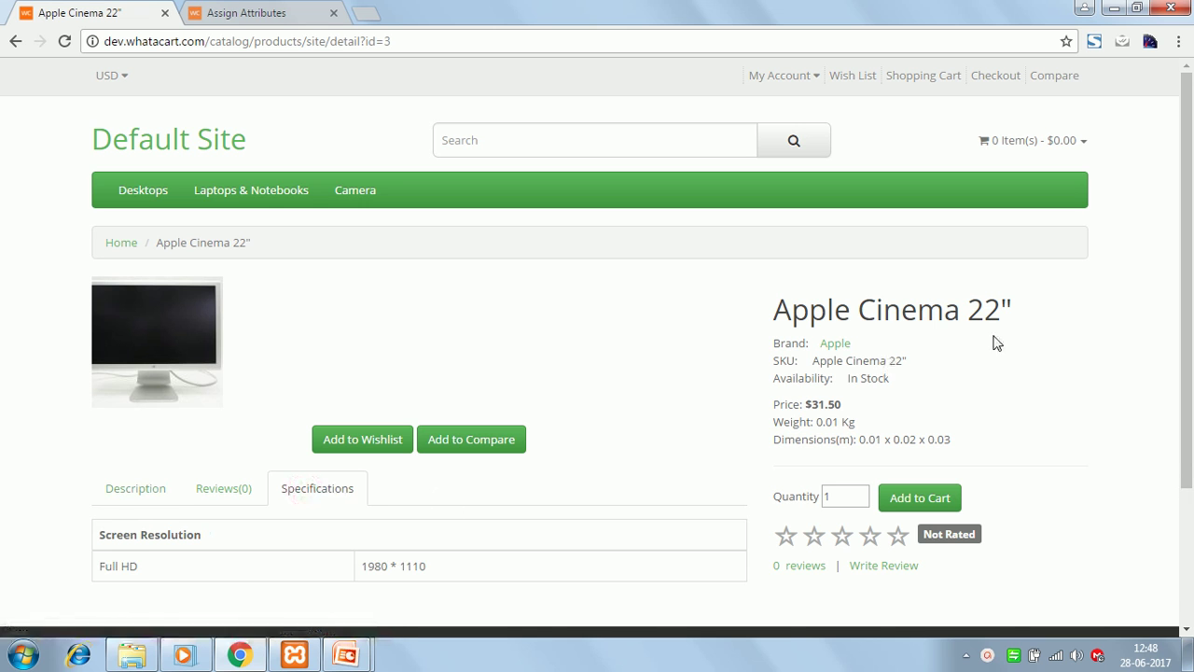
left_click_drag(1189, 381, 1104, 472)
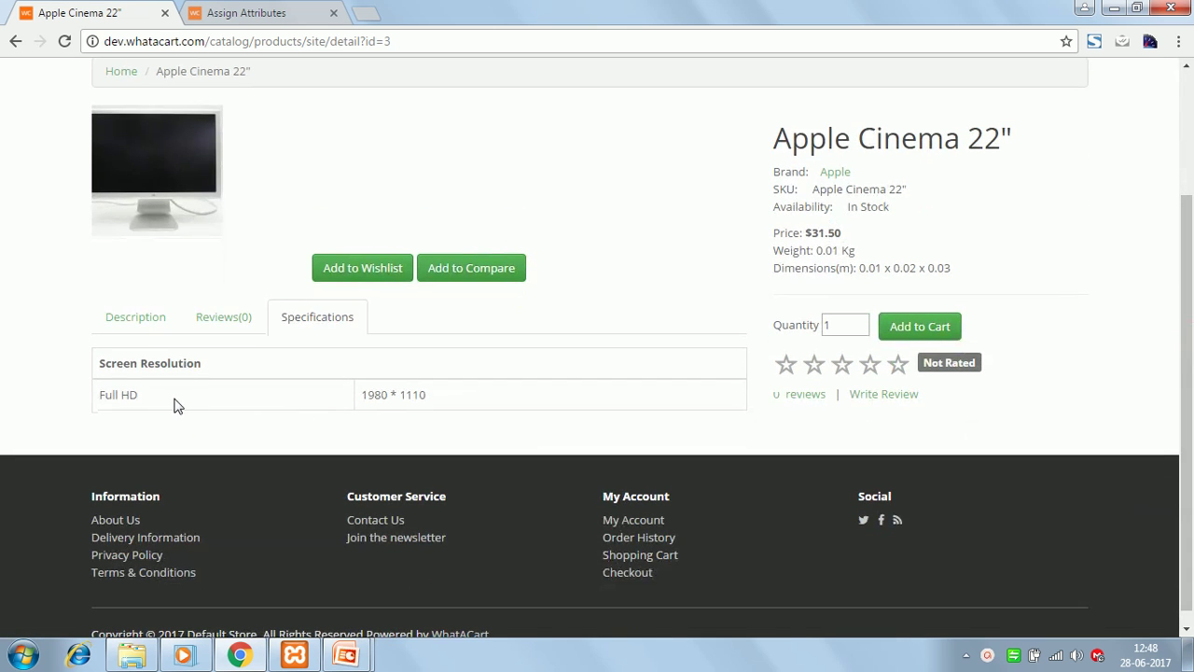
left_click_drag(363, 394, 435, 394)
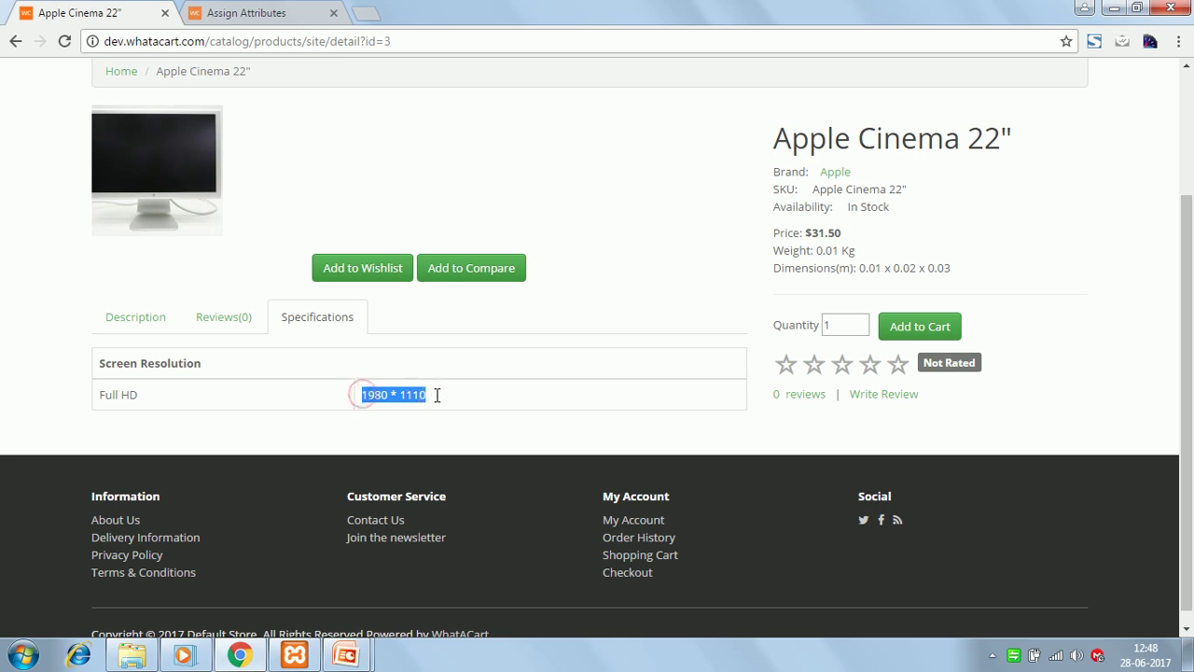
left_click(446, 423)
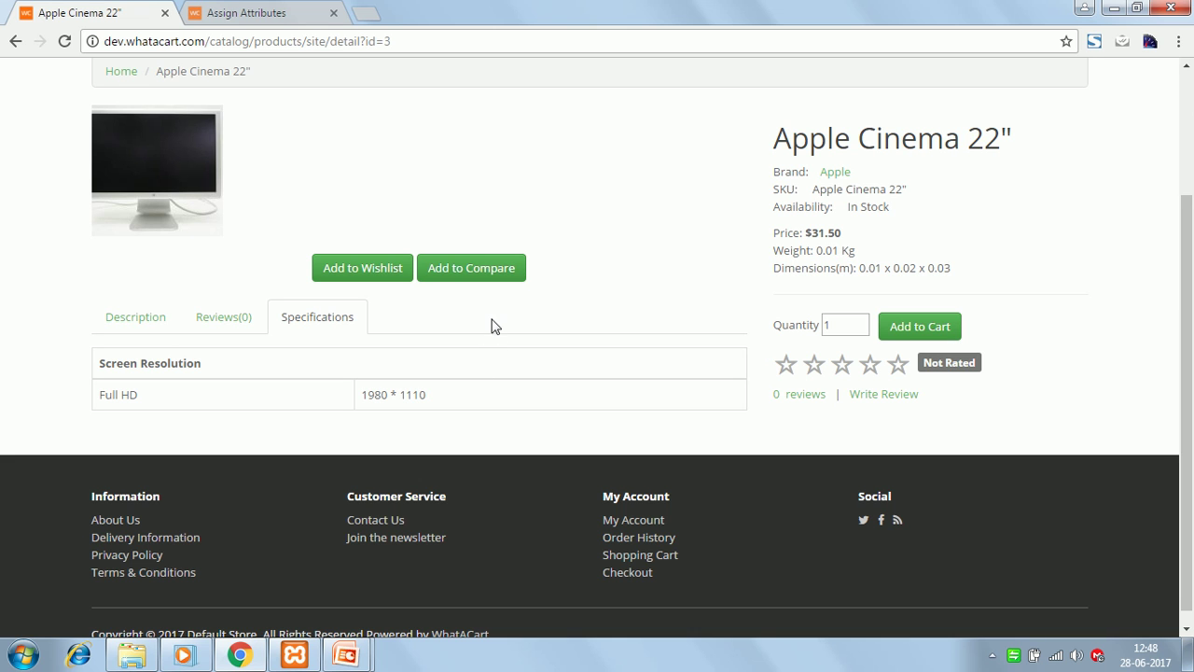
- Add Apple Cinema 22" and 21" (product id 2) to the comparison, then open Compare (2)
left_click(471, 270)
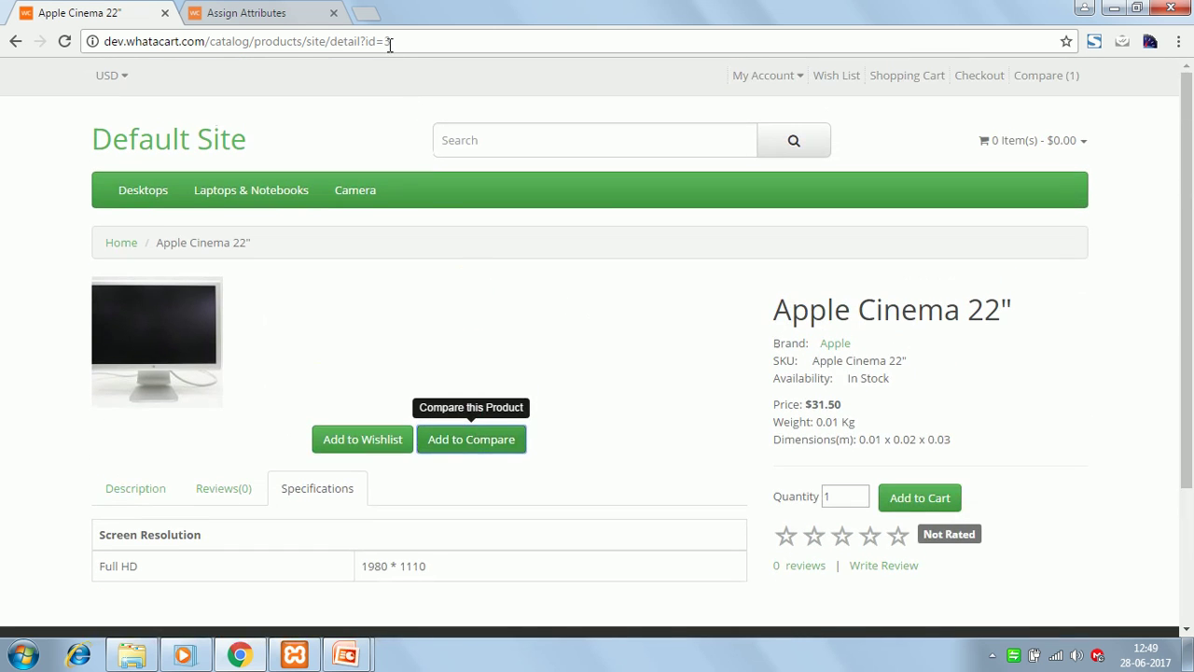
left_click(399, 41)
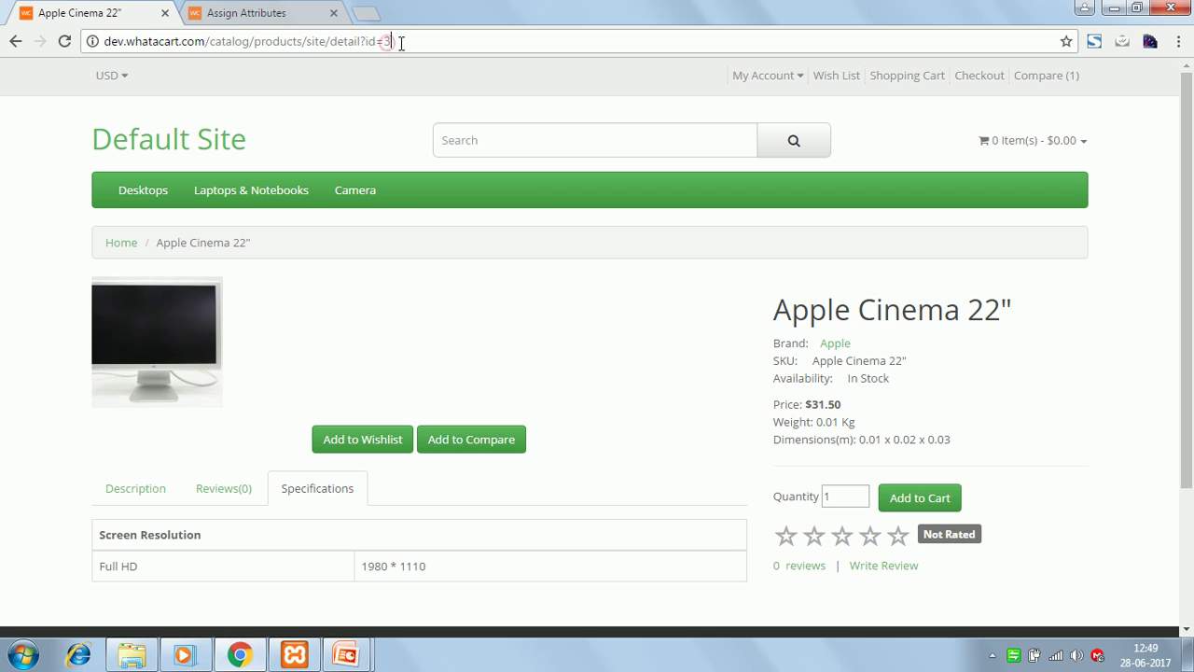
left_click_drag(400, 41, 385, 41)
type("2")
key("Return")
left_click(480, 442)
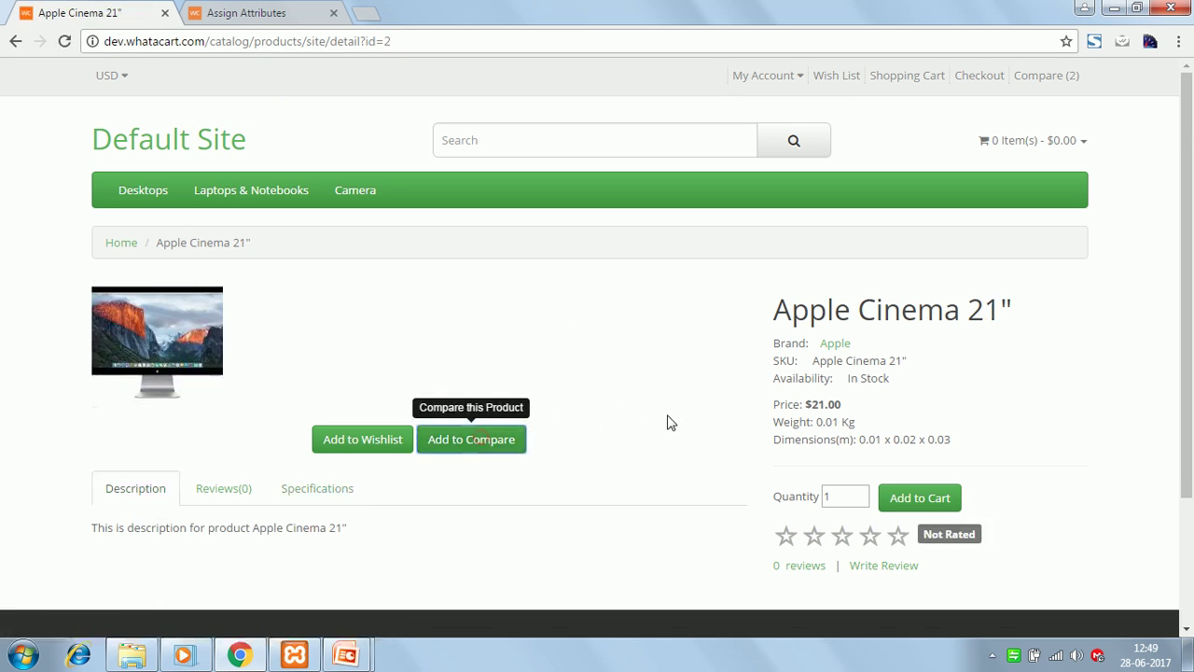
left_click(1045, 76)
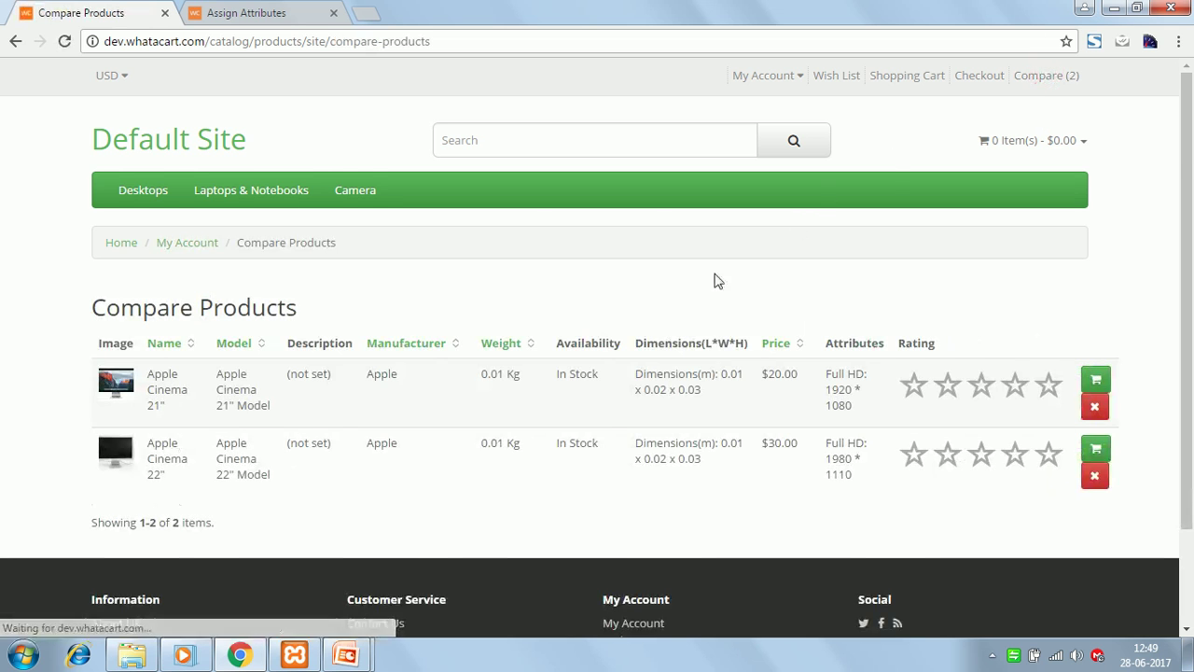